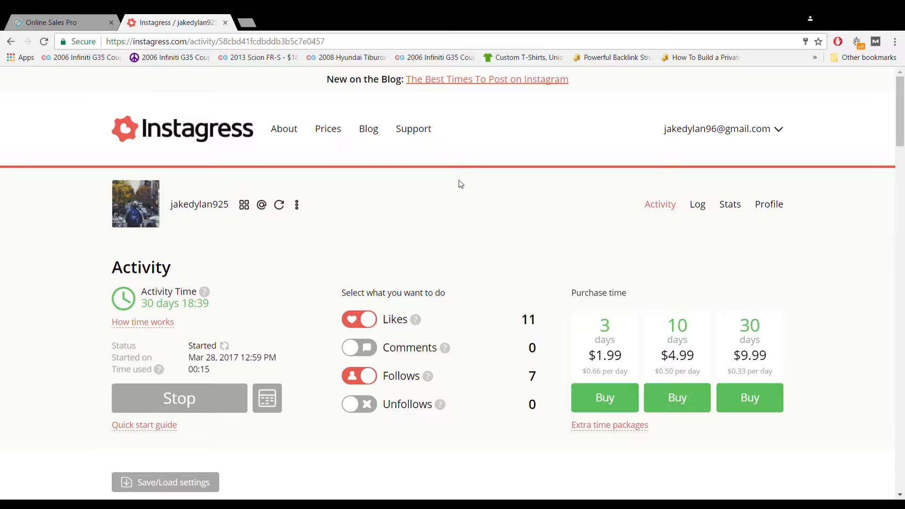
Step: Review the activity overview, including the activity time, status, action toggles and purchase-time packages
{"action": "scroll", "coordinate": [462, 179], "scroll_direction": "down", "scroll_amount": 3}
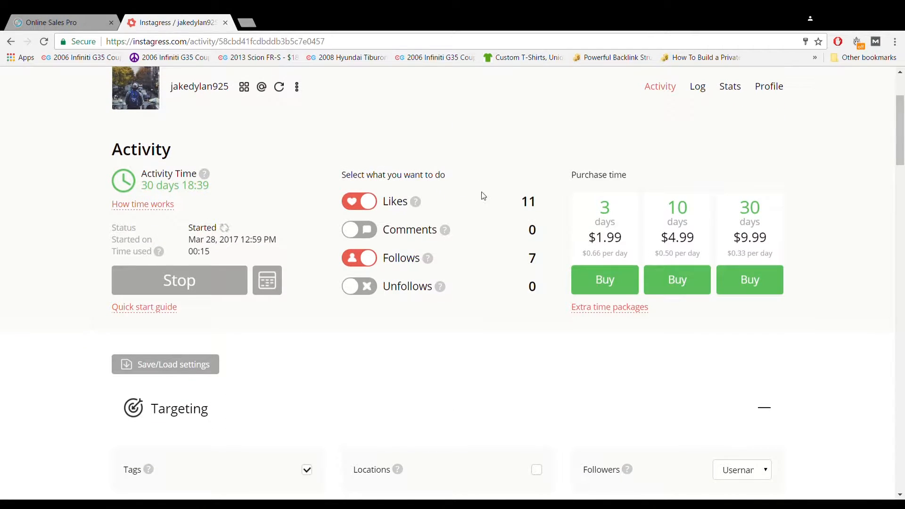
{"action": "scroll", "coordinate": [480, 193], "scroll_direction": "up", "scroll_amount": 3}
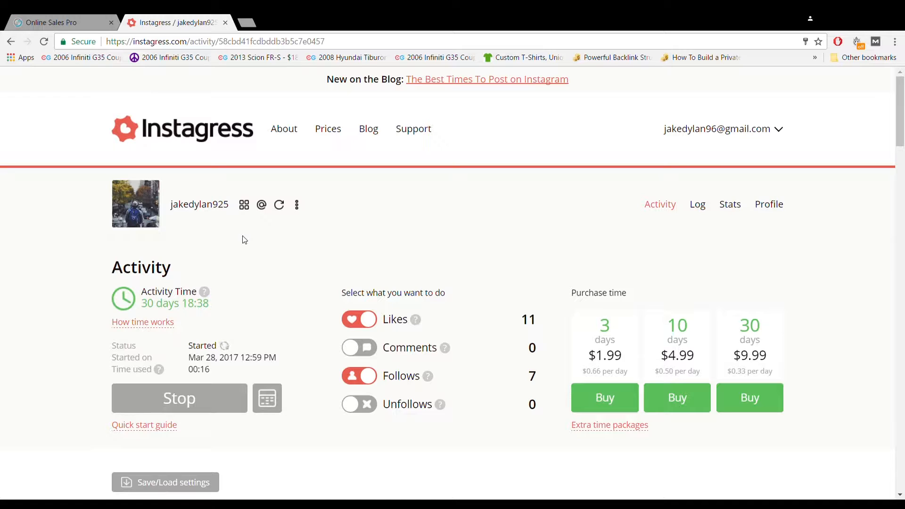
{"action": "scroll", "coordinate": [283, 264], "scroll_direction": "down", "scroll_amount": 3}
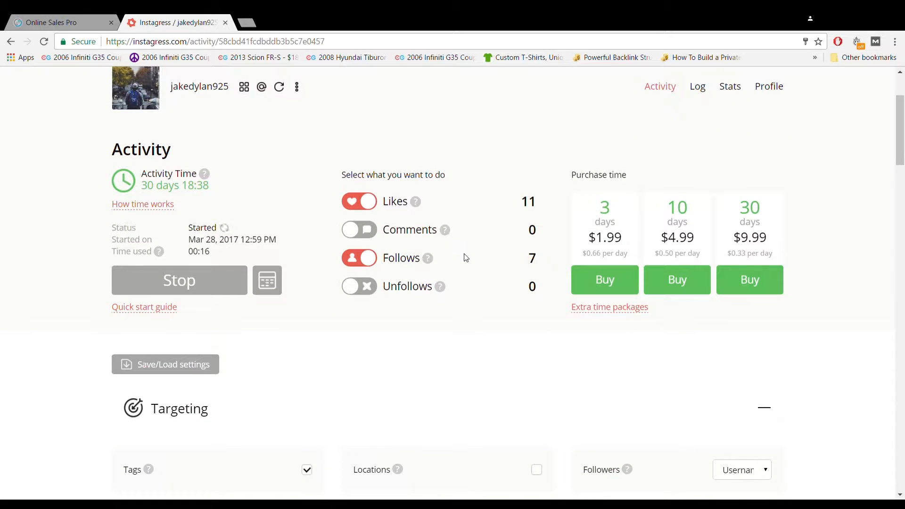
{"action": "scroll", "coordinate": [466, 257], "scroll_direction": "up", "scroll_amount": 1}
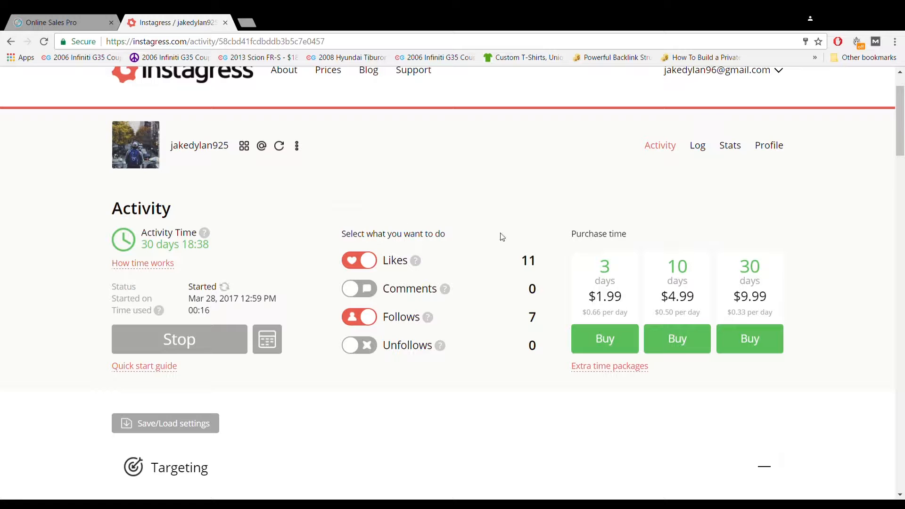
{"action": "scroll", "coordinate": [500, 274], "scroll_direction": "down", "scroll_amount": 3}
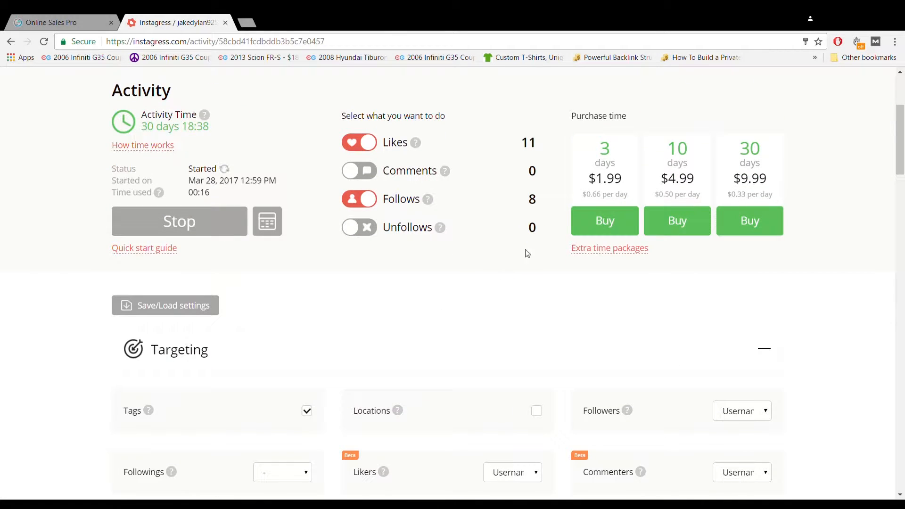
{"action": "scroll", "coordinate": [396, 207], "scroll_direction": "up", "scroll_amount": 4}
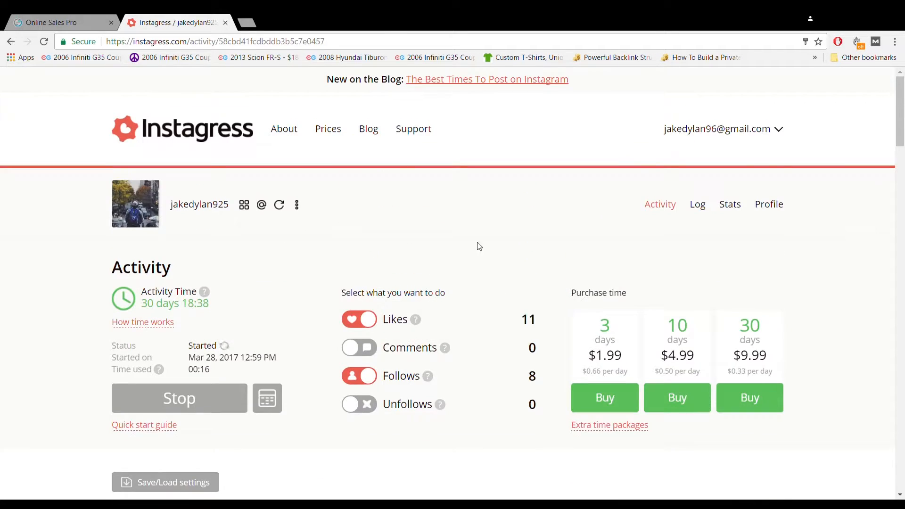
{"action": "scroll", "coordinate": [418, 257], "scroll_direction": "down", "scroll_amount": 1}
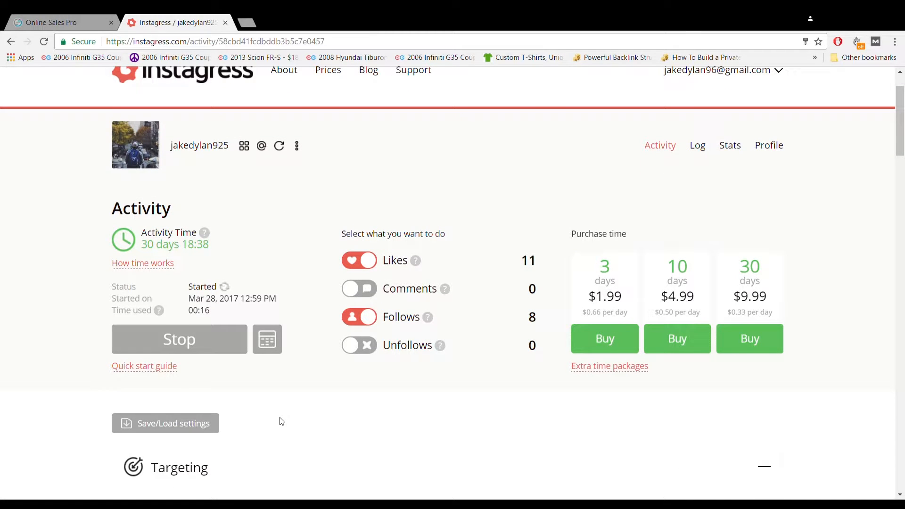
{"action": "scroll", "coordinate": [280, 419], "scroll_direction": "up", "scroll_amount": 1}
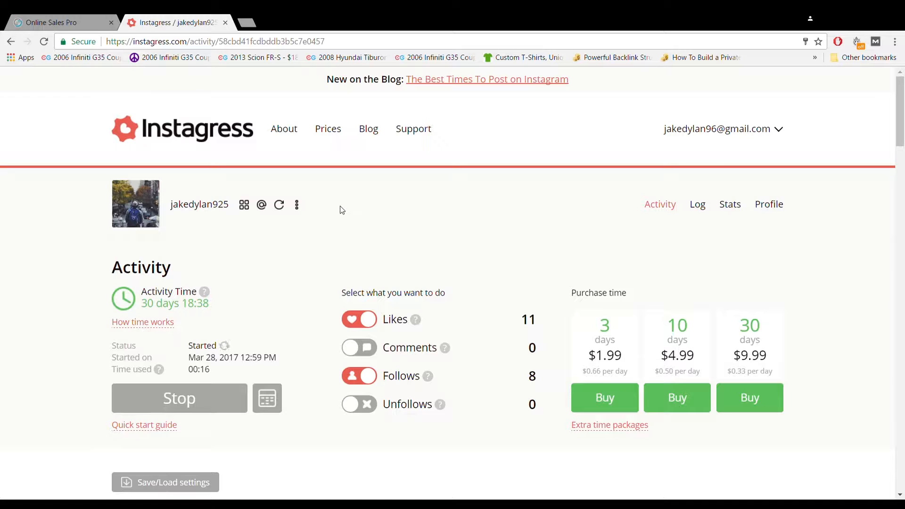
{"action": "scroll", "coordinate": [342, 210], "scroll_direction": "down", "scroll_amount": 5}
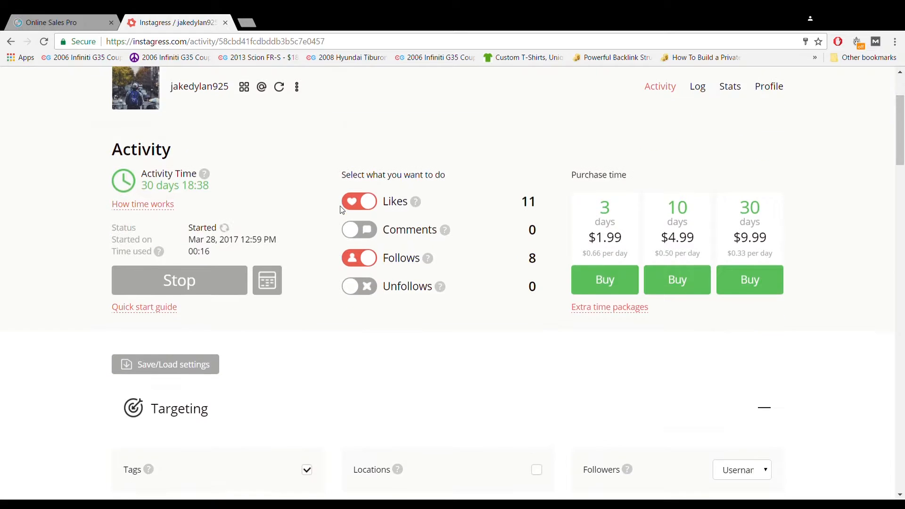
Step: Switch the Comments and Unfollows actions on and back off
{"action": "scroll", "coordinate": [417, 170], "scroll_direction": "up", "scroll_amount": 2}
{"action": "left_click", "coordinate": [367, 292]}
{"action": "left_click", "coordinate": [366, 292]}
{"action": "left_click", "coordinate": [362, 277]}
{"action": "left_click", "coordinate": [361, 275]}
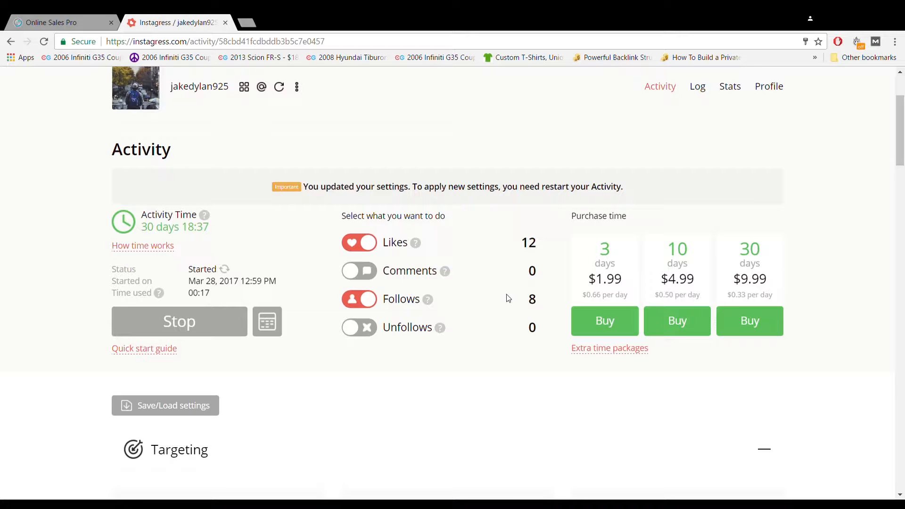
{"action": "left_click", "coordinate": [367, 331]}
{"action": "left_click", "coordinate": [371, 330]}
Step: Look over the Targeting and Speed settings and read the help for the Tags targeting source
{"action": "scroll", "coordinate": [441, 343], "scroll_direction": "down", "scroll_amount": 5}
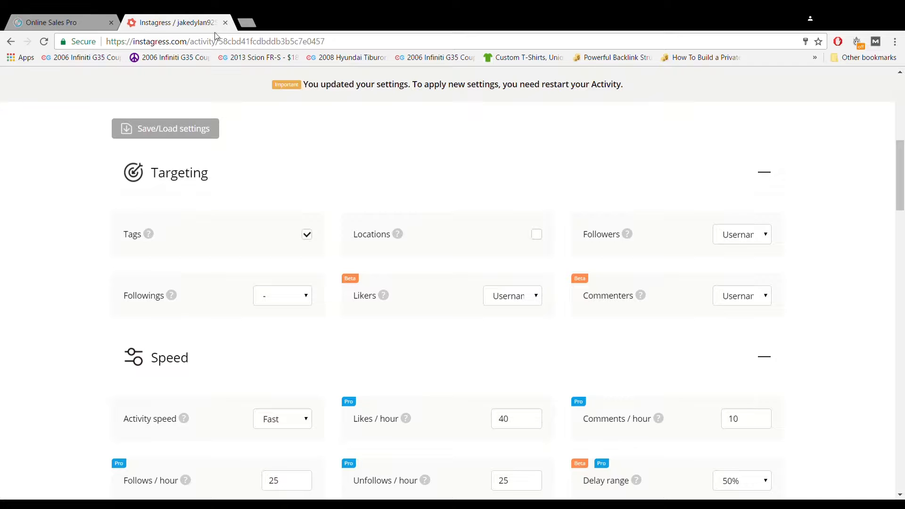
{"action": "scroll", "coordinate": [240, 189], "scroll_direction": "down", "scroll_amount": 1}
{"action": "scroll", "coordinate": [272, 143], "scroll_direction": "up", "scroll_amount": 2}
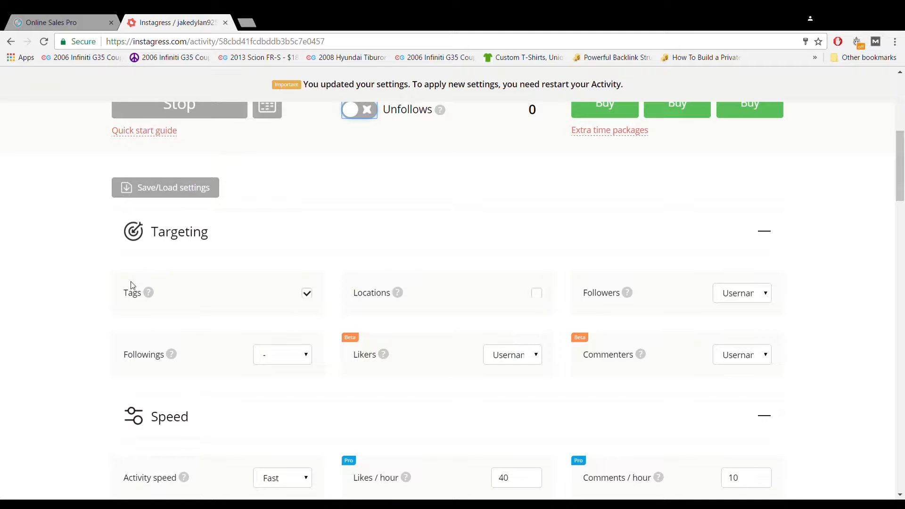
{"action": "mouse_move", "coordinate": [150, 295]}
{"action": "scroll", "coordinate": [386, 254], "scroll_direction": "up", "scroll_amount": 5}
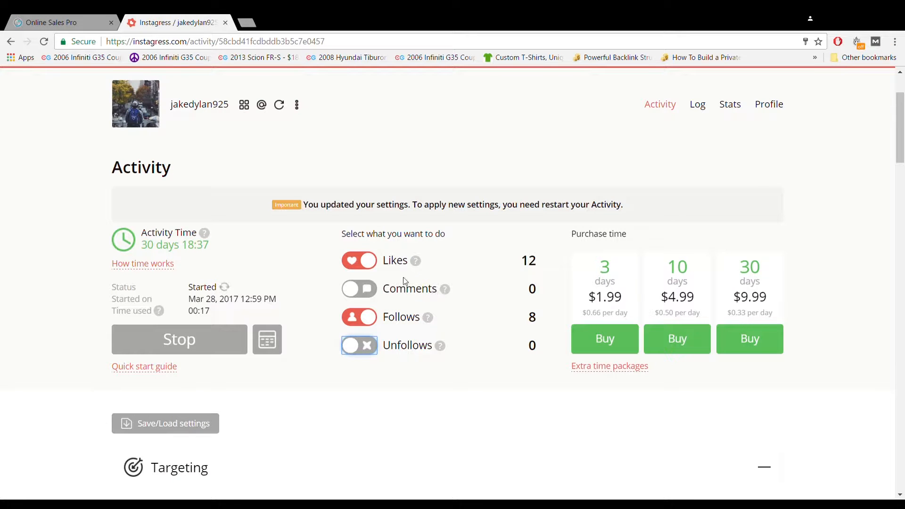
Step: Compare the enabled actions with the targeting sources and read the help for the Locations source
{"action": "scroll", "coordinate": [390, 356], "scroll_direction": "down", "scroll_amount": 5}
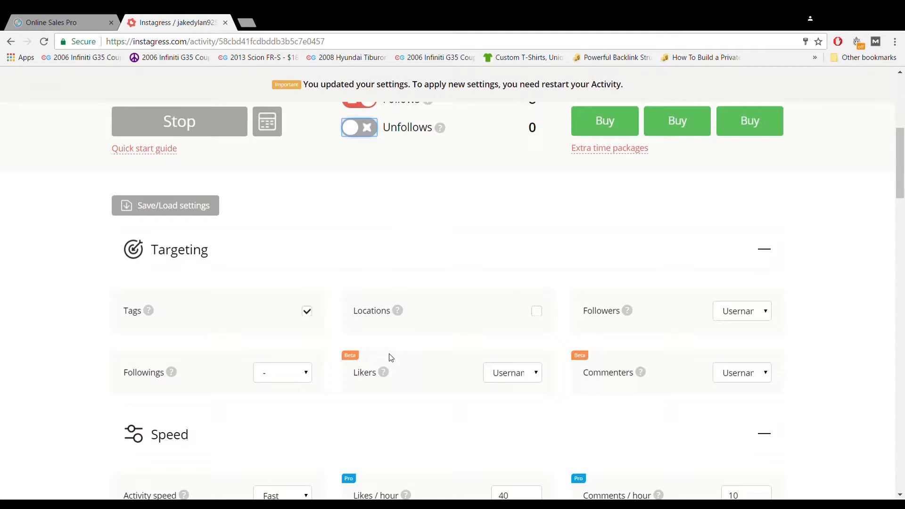
{"action": "scroll", "coordinate": [376, 320], "scroll_direction": "up", "scroll_amount": 1}
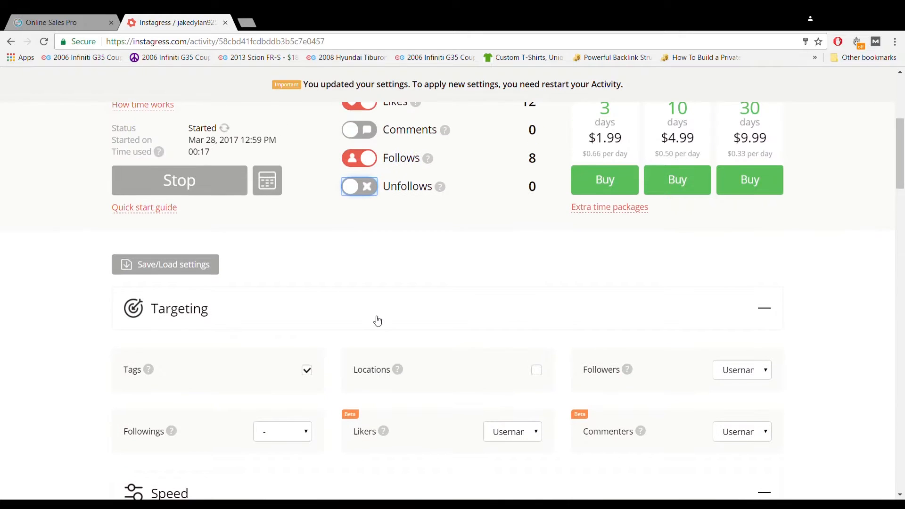
{"action": "scroll", "coordinate": [410, 341], "scroll_direction": "up", "scroll_amount": 2}
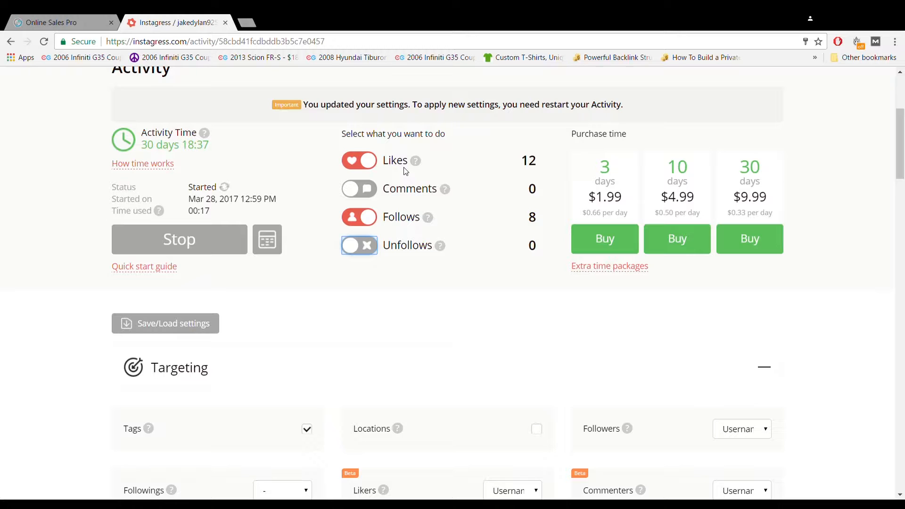
{"action": "scroll", "coordinate": [396, 342], "scroll_direction": "down", "scroll_amount": 2}
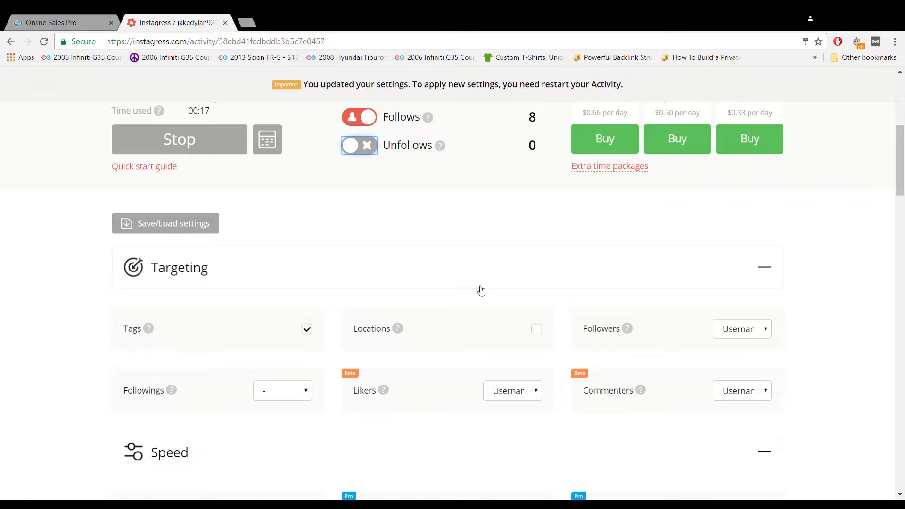
{"action": "mouse_move", "coordinate": [401, 333]}
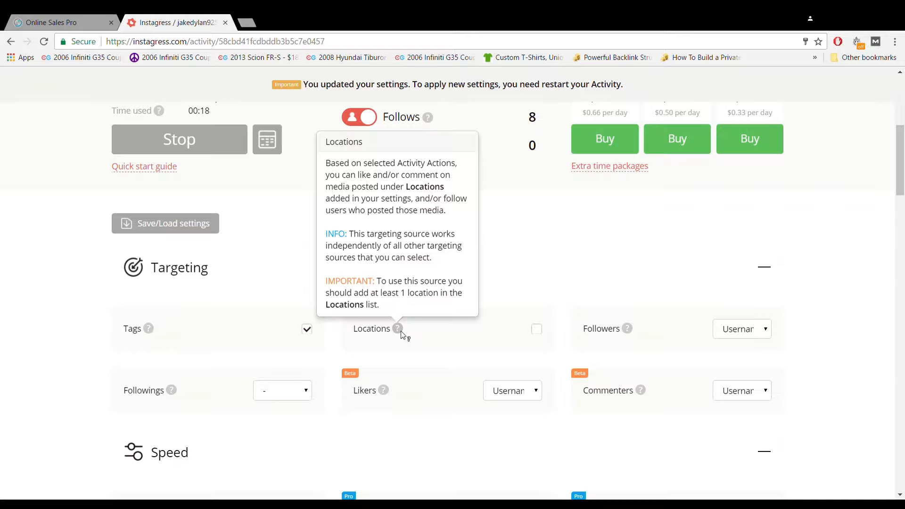
{"action": "scroll", "coordinate": [478, 229], "scroll_direction": "down", "scroll_amount": 2}
{"action": "scroll", "coordinate": [407, 215], "scroll_direction": "up", "scroll_amount": 3}
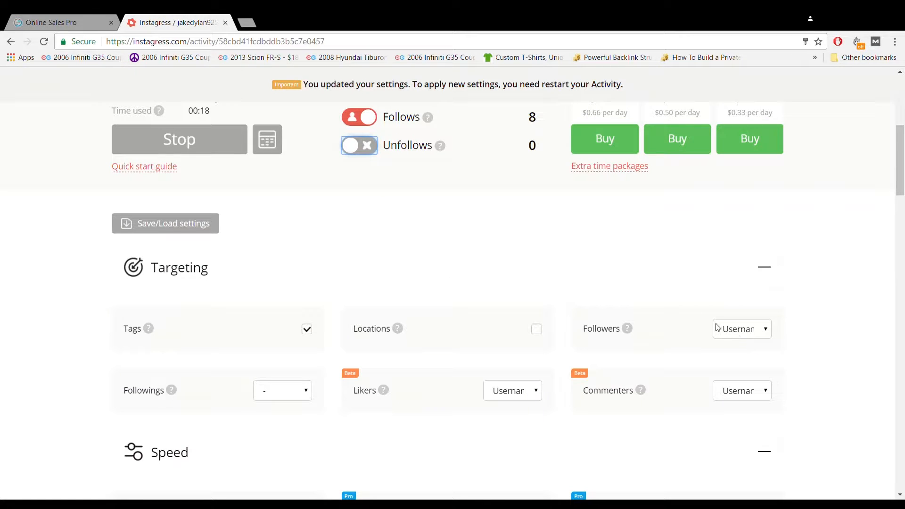
Step: Read the help text explaining the Followers targeting source
{"action": "scroll", "coordinate": [708, 317], "scroll_direction": "up", "scroll_amount": 4}
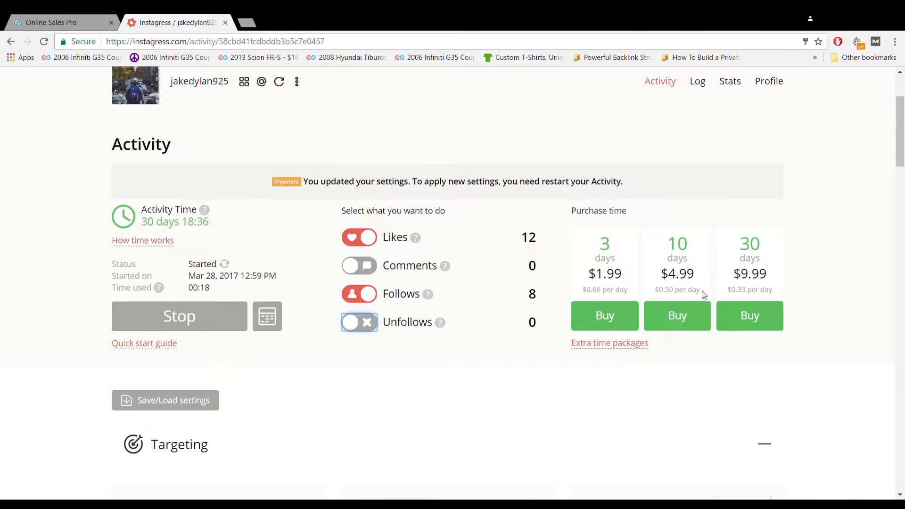
{"action": "scroll", "coordinate": [780, 349], "scroll_direction": "down", "scroll_amount": 6}
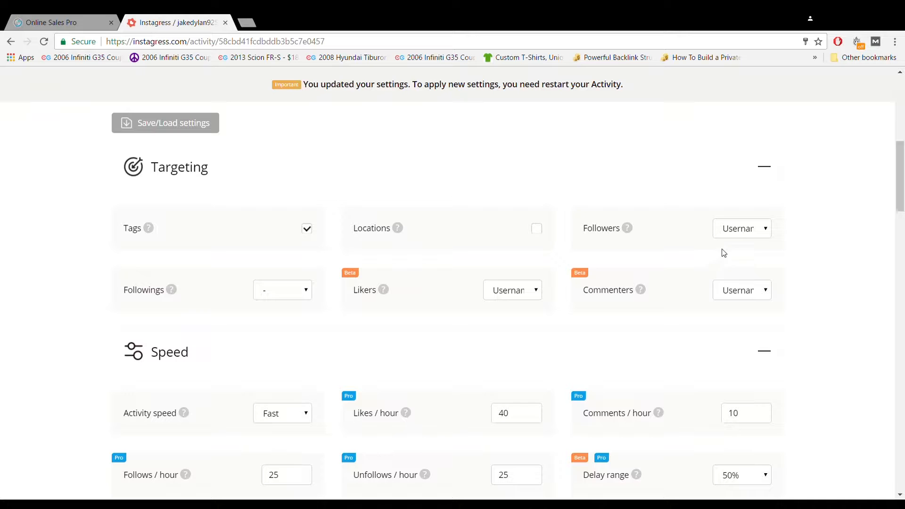
{"action": "mouse_move", "coordinate": [628, 228]}
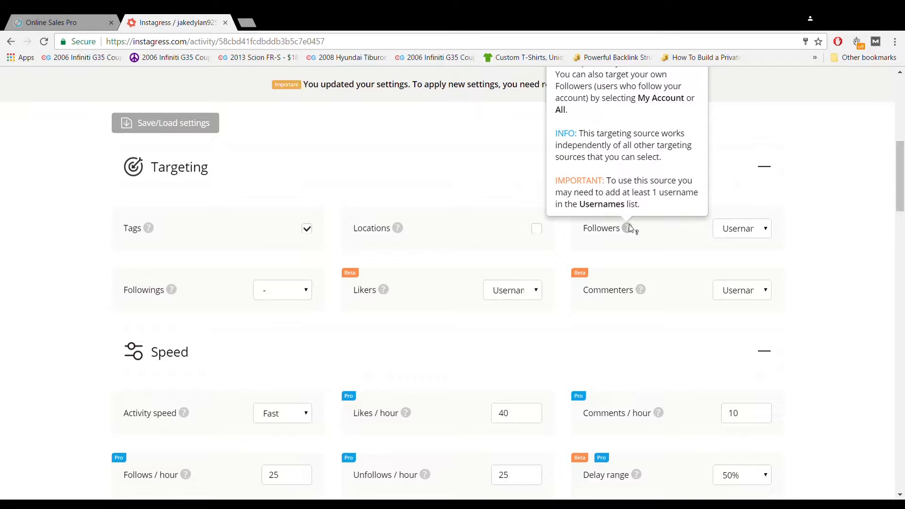
{"action": "scroll", "coordinate": [632, 231], "scroll_direction": "up", "scroll_amount": 1}
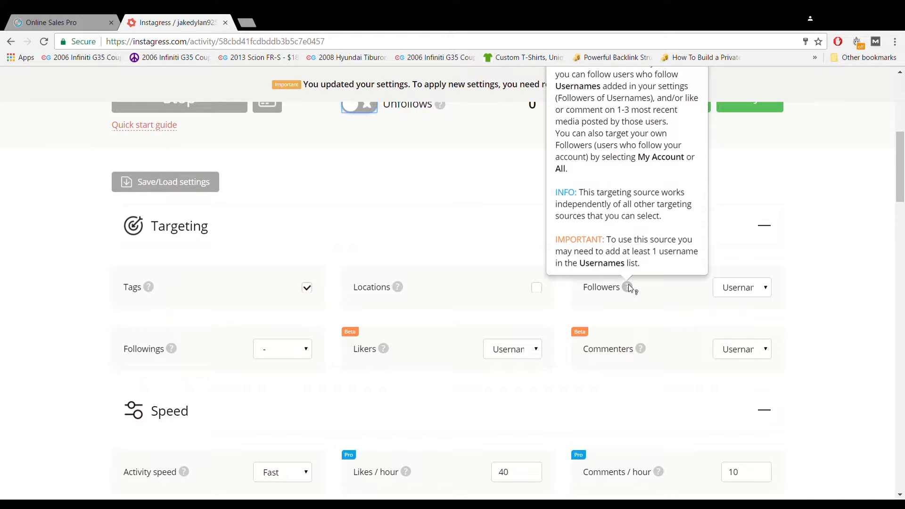
{"action": "scroll", "coordinate": [630, 287], "scroll_direction": "up", "scroll_amount": 1}
{"action": "mouse_move", "coordinate": [629, 350]}
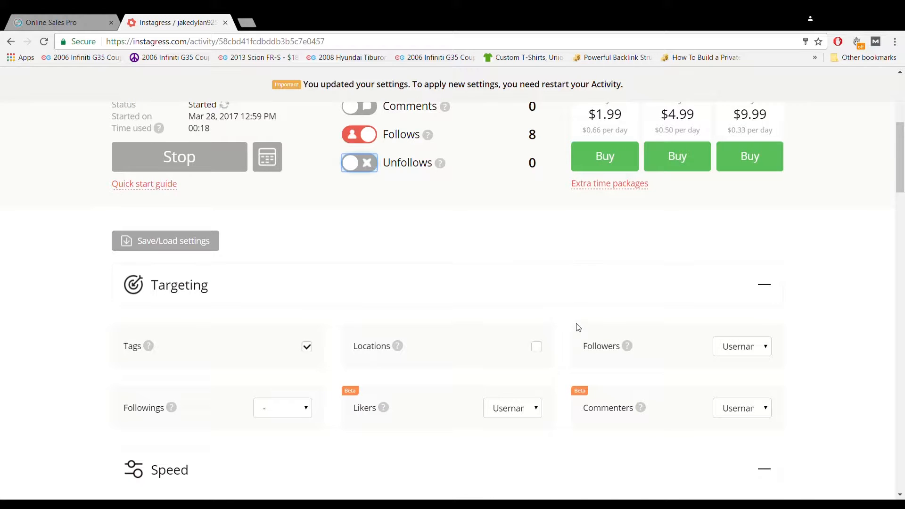
Step: Look through the remaining settings, including the Follow options and the Tags, Locations and Usernames lists
{"action": "scroll", "coordinate": [578, 325], "scroll_direction": "down", "scroll_amount": 4}
{"action": "scroll", "coordinate": [578, 327], "scroll_direction": "down", "scroll_amount": 15}
{"action": "scroll", "coordinate": [576, 327], "scroll_direction": "up", "scroll_amount": 4}
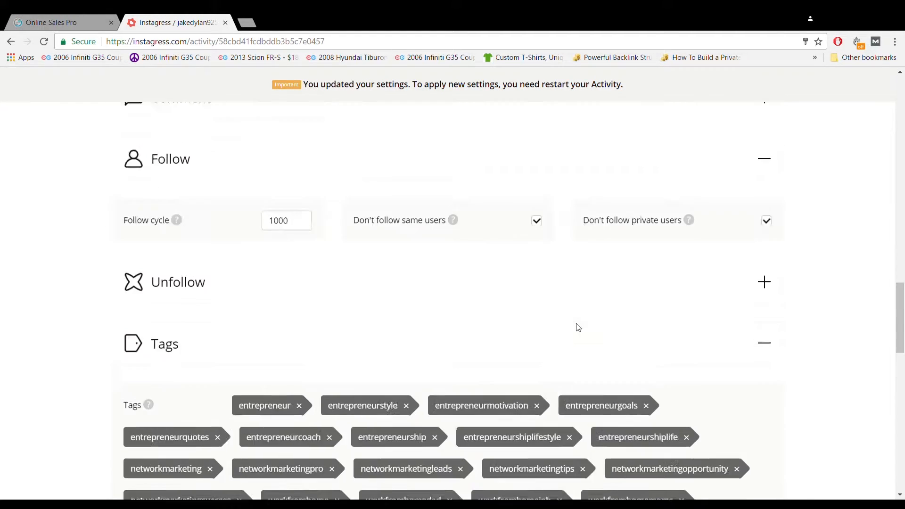
{"action": "scroll", "coordinate": [313, 277], "scroll_direction": "down", "scroll_amount": 12}
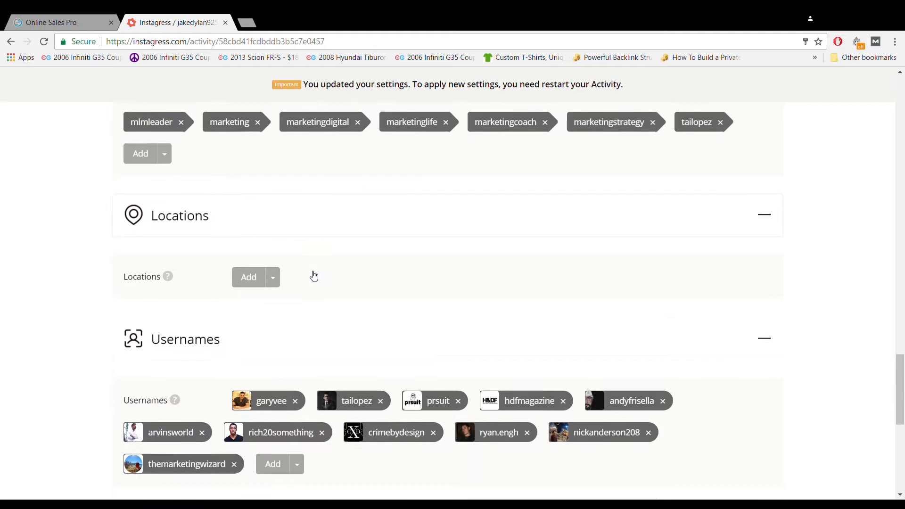
{"action": "scroll", "coordinate": [491, 366], "scroll_direction": "up", "scroll_amount": 20}
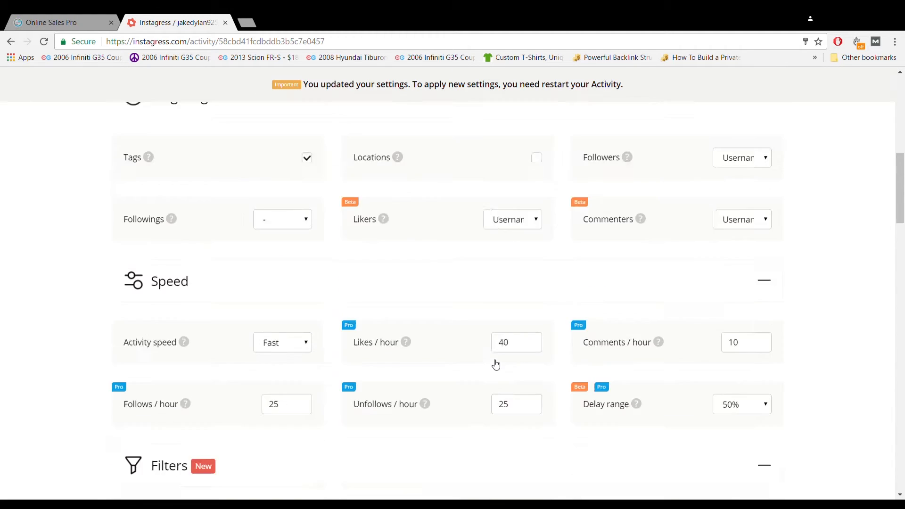
{"action": "scroll", "coordinate": [499, 358], "scroll_direction": "down", "scroll_amount": 8}
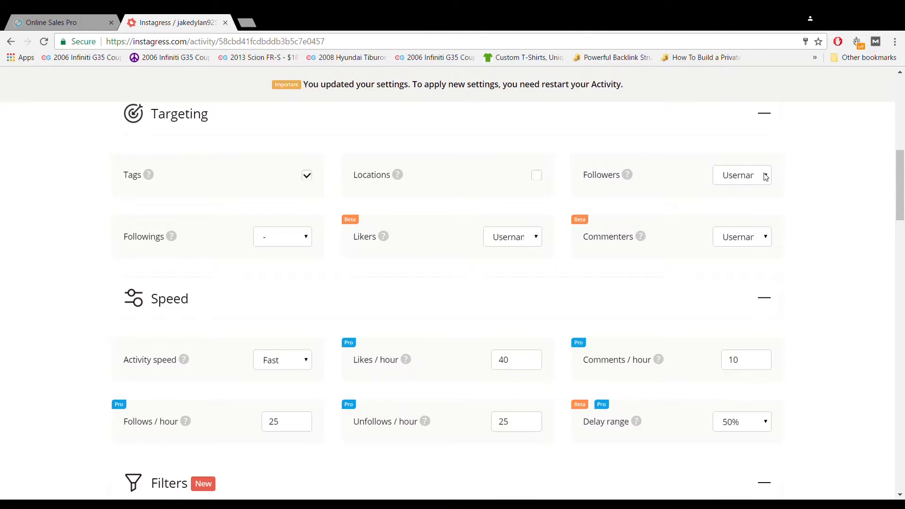
Step: Inspect the choices offered for the Followers targeting source and dismiss the list without changing the selection
{"action": "left_click", "coordinate": [765, 176]}
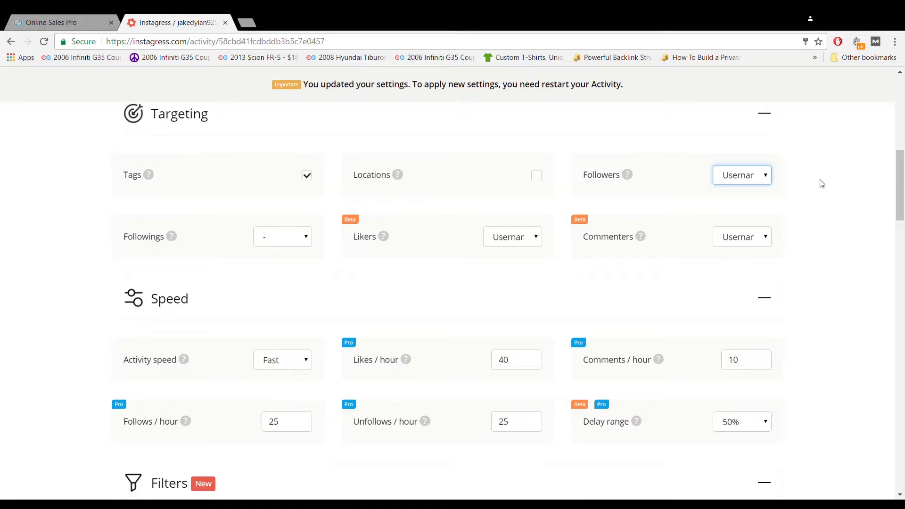
{"action": "scroll", "coordinate": [599, 166], "scroll_direction": "up", "scroll_amount": 5}
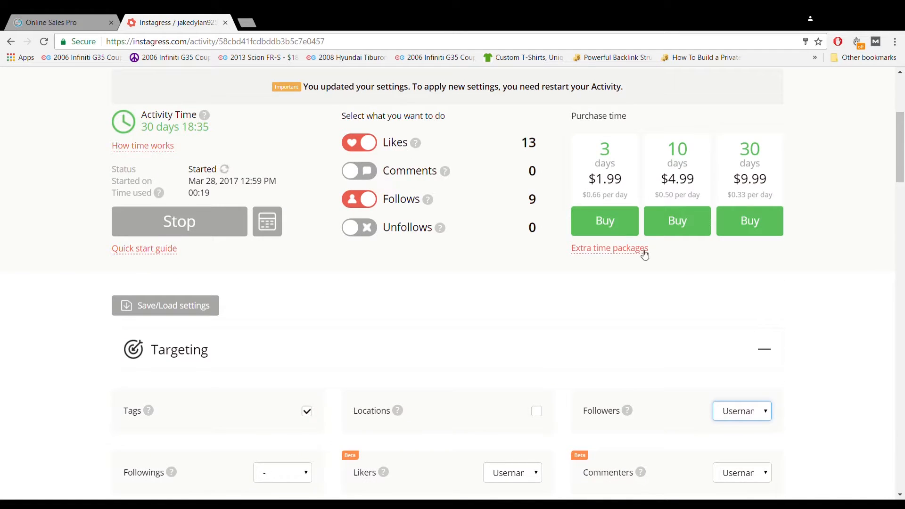
{"action": "scroll", "coordinate": [726, 368], "scroll_direction": "down", "scroll_amount": 2}
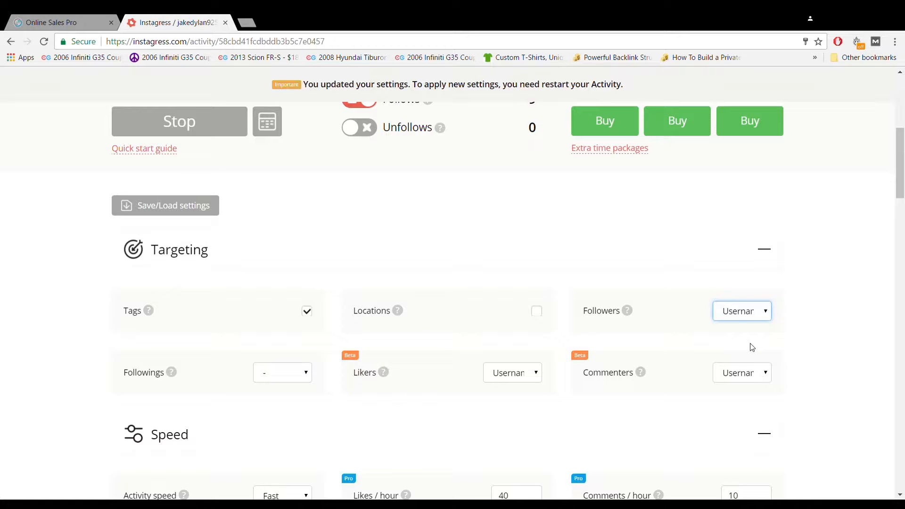
{"action": "left_click", "coordinate": [809, 336]}
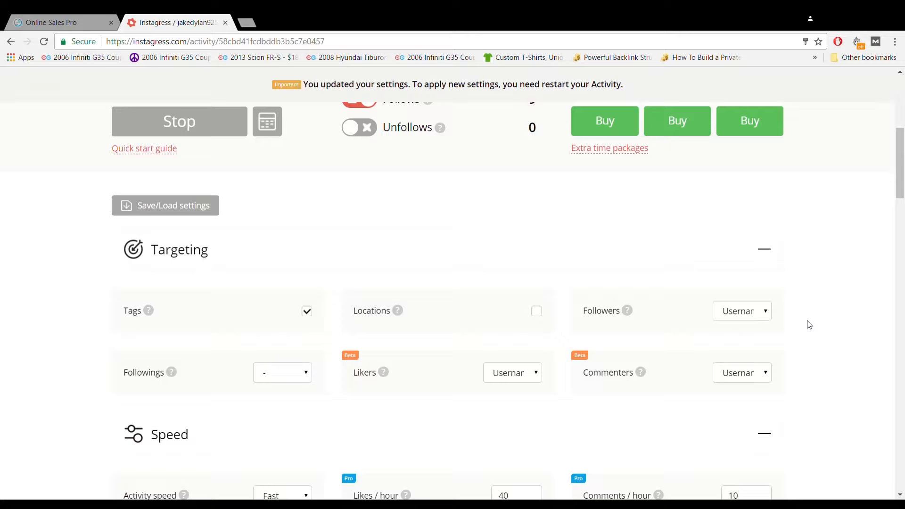
{"action": "left_click", "coordinate": [764, 311]}
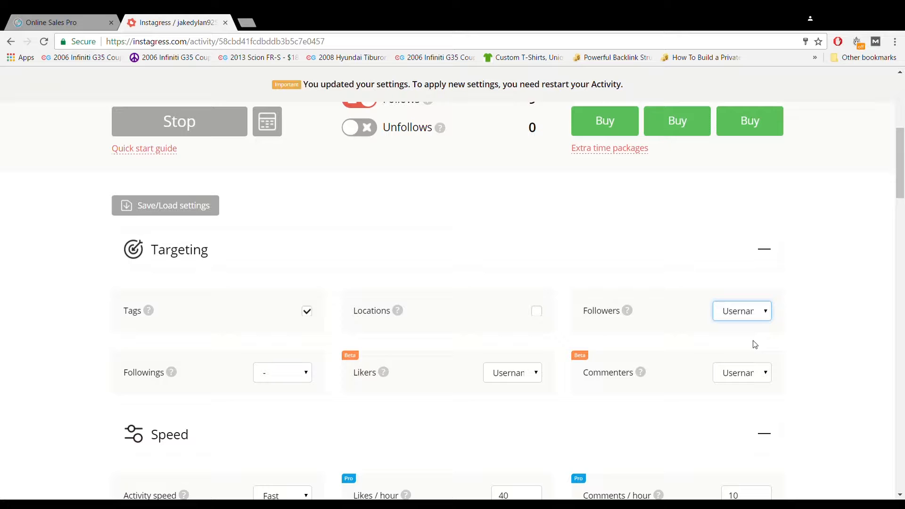
{"action": "left_click", "coordinate": [625, 215]}
{"action": "scroll", "coordinate": [626, 215], "scroll_direction": "up", "scroll_amount": 3}
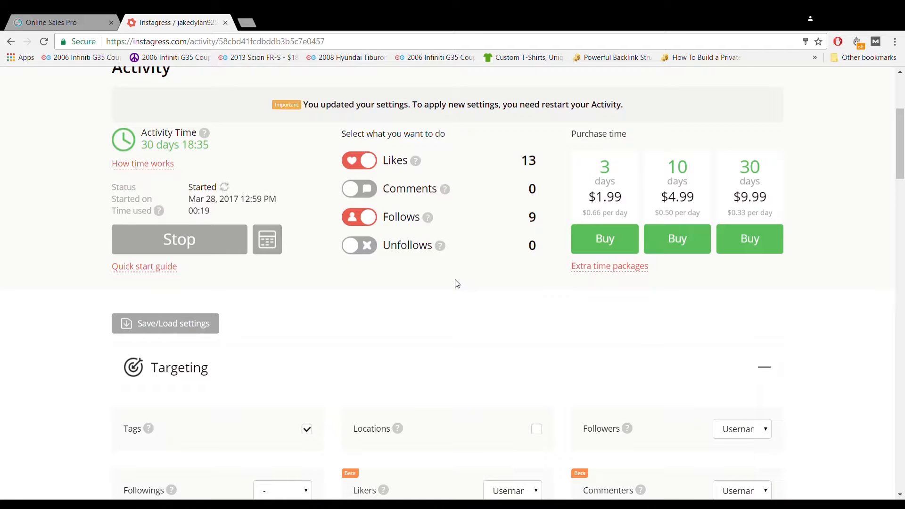
{"action": "scroll", "coordinate": [807, 297], "scroll_direction": "down", "scroll_amount": 3}
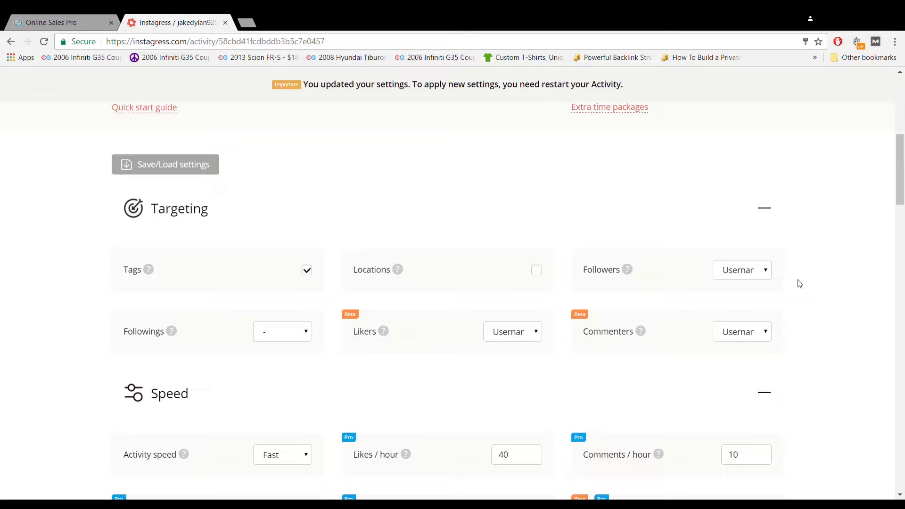
Step: Inspect the choices for the Likers targeting source and read its help text
{"action": "scroll", "coordinate": [324, 311], "scroll_direction": "down", "scroll_amount": 2}
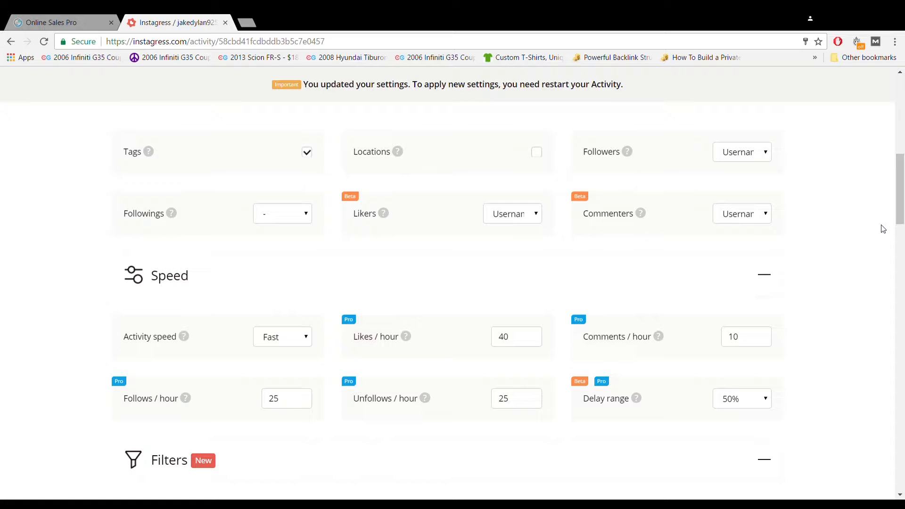
{"action": "left_click", "coordinate": [535, 216]}
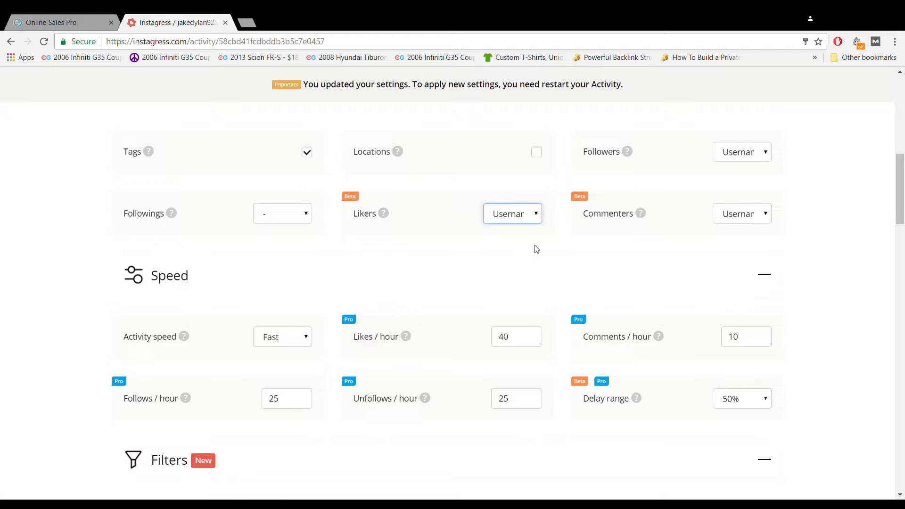
{"action": "mouse_move", "coordinate": [385, 215]}
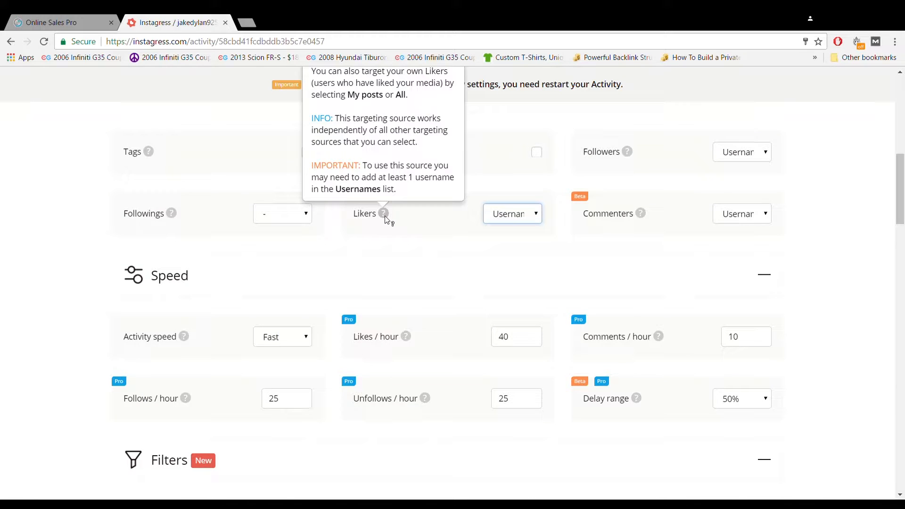
{"action": "scroll", "coordinate": [418, 236], "scroll_direction": "up", "scroll_amount": 3}
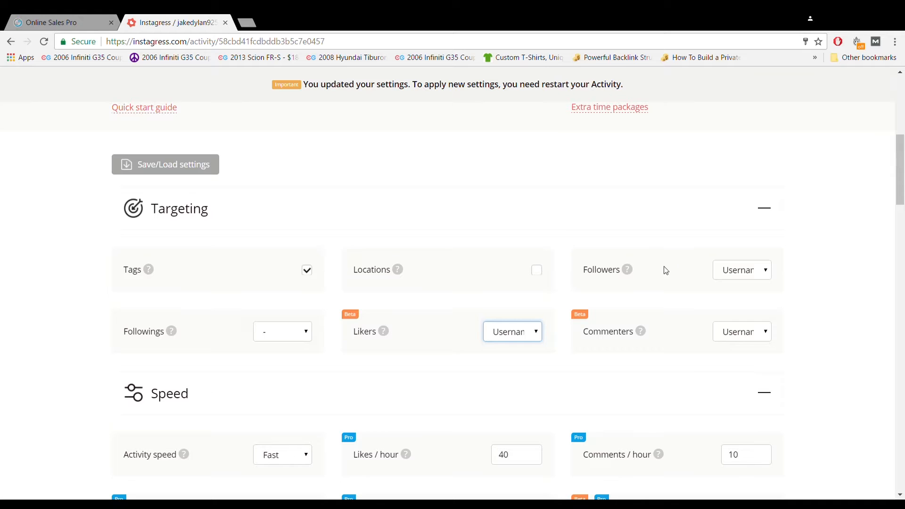
{"action": "mouse_move", "coordinate": [384, 332]}
Step: Read the help text of the Commenters targeting source and check the choices it offers
{"action": "mouse_move", "coordinate": [641, 333]}
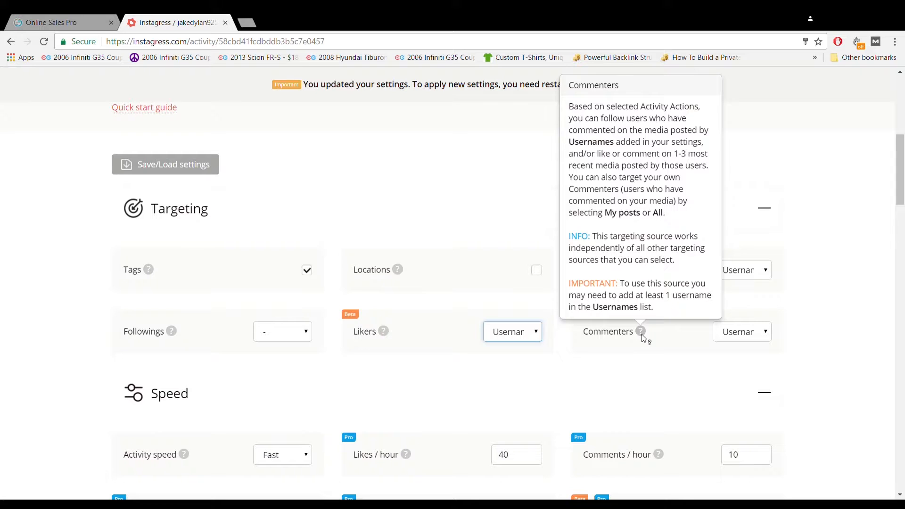
{"action": "left_click", "coordinate": [753, 333]}
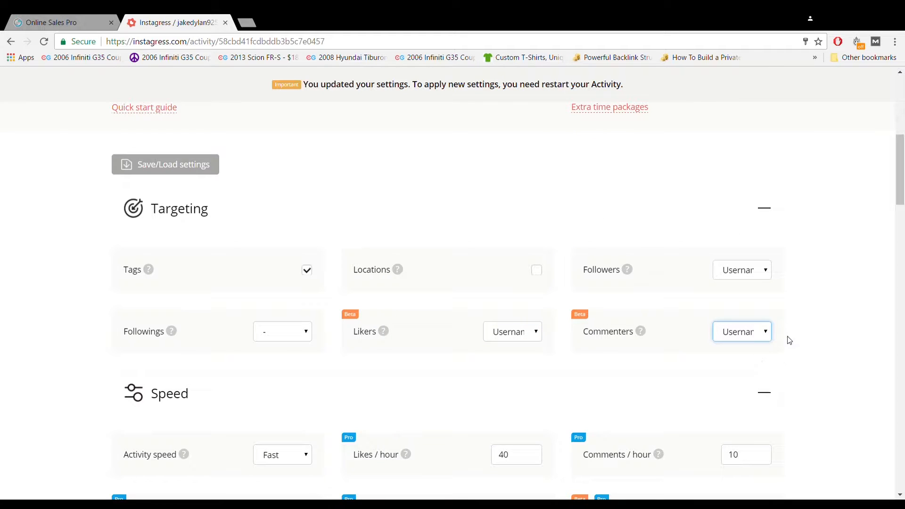
{"action": "mouse_move", "coordinate": [641, 334]}
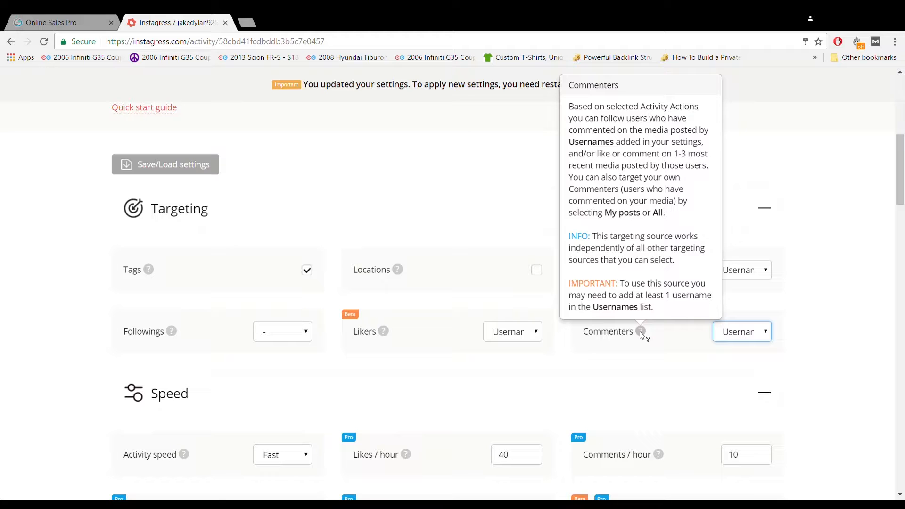
Step: Switch the activity speed to Slow to compare the hourly limits, and set it back to Fast
{"action": "scroll", "coordinate": [471, 368], "scroll_direction": "down", "scroll_amount": 4}
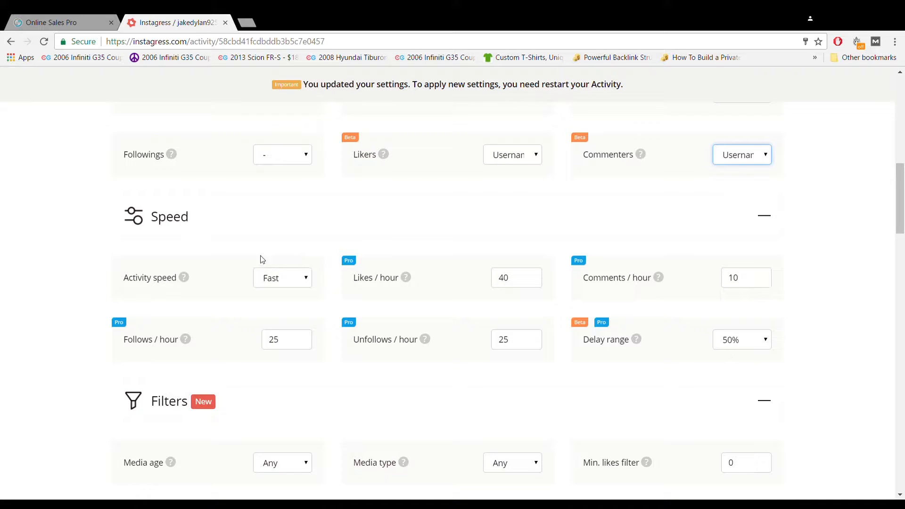
{"action": "scroll", "coordinate": [272, 274], "scroll_direction": "down", "scroll_amount": 1}
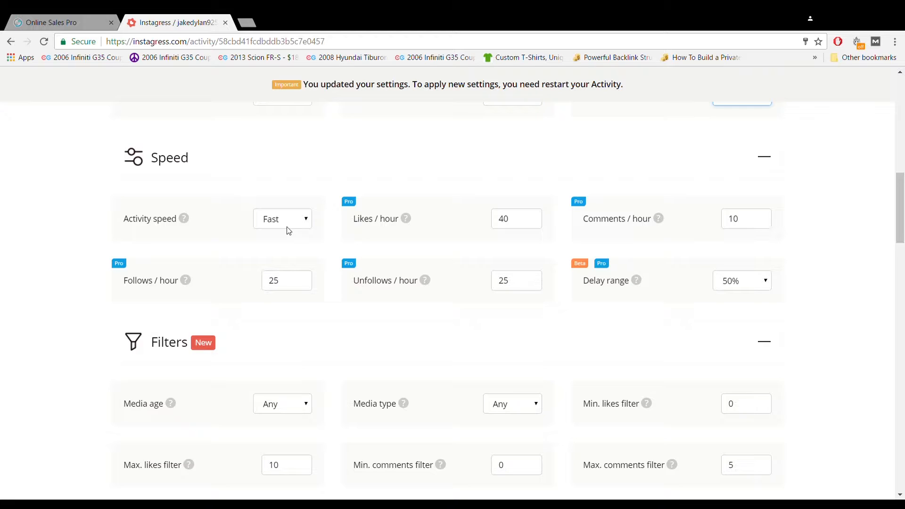
{"action": "left_click", "coordinate": [289, 231]}
{"action": "left_click", "coordinate": [291, 236]}
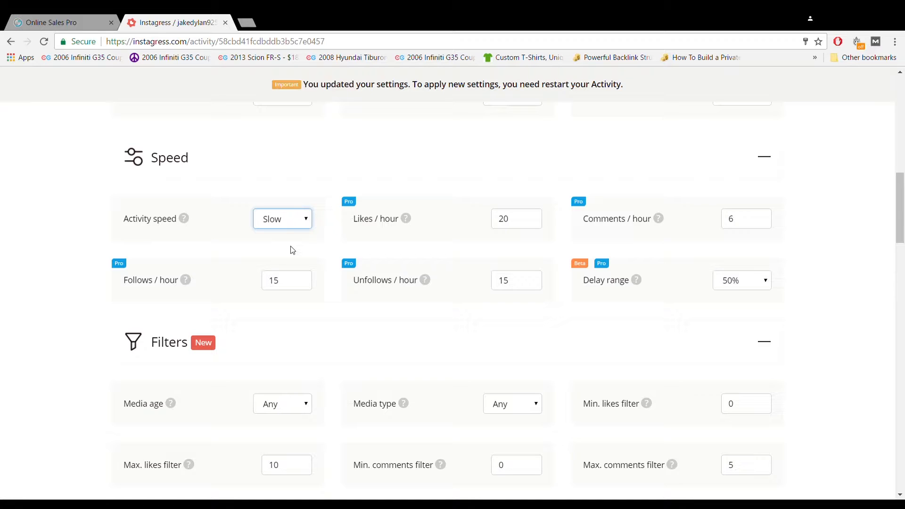
{"action": "key", "text": "Down"}
{"action": "left_click", "coordinate": [303, 226]}
{"action": "left_click", "coordinate": [283, 261]}
Step: Look over the Filters section and inspect the Media age choices, keeping the filter at Any
{"action": "scroll", "coordinate": [721, 231], "scroll_direction": "down", "scroll_amount": 1}
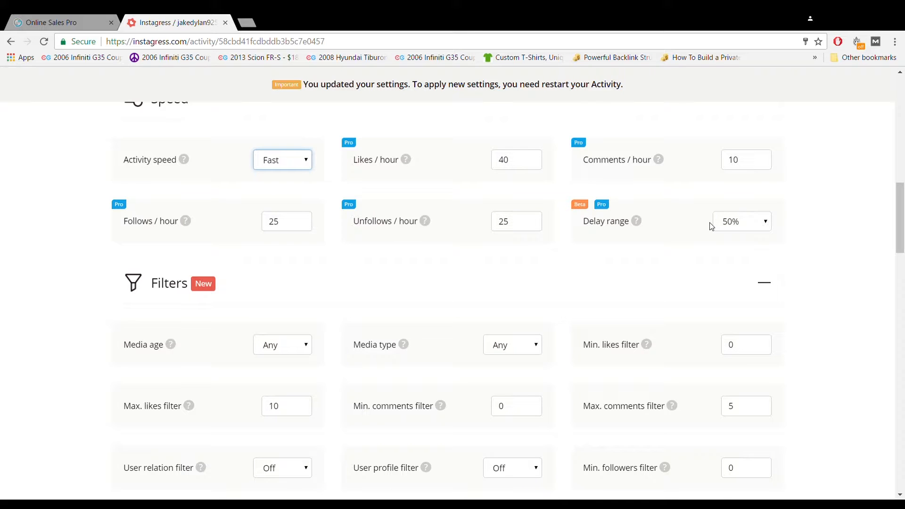
{"action": "scroll", "coordinate": [469, 361], "scroll_direction": "down", "scroll_amount": 2}
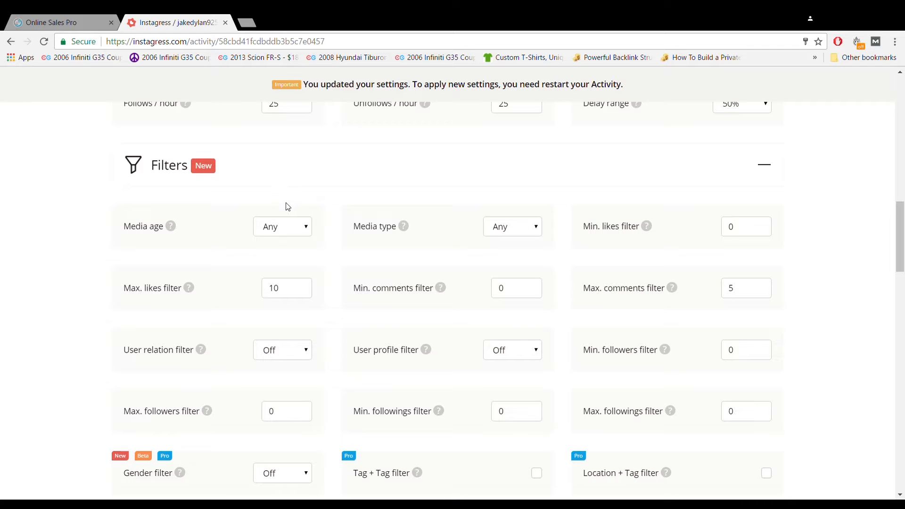
{"action": "scroll", "coordinate": [292, 264], "scroll_direction": "down", "scroll_amount": 4}
{"action": "scroll", "coordinate": [325, 330], "scroll_direction": "up", "scroll_amount": 5}
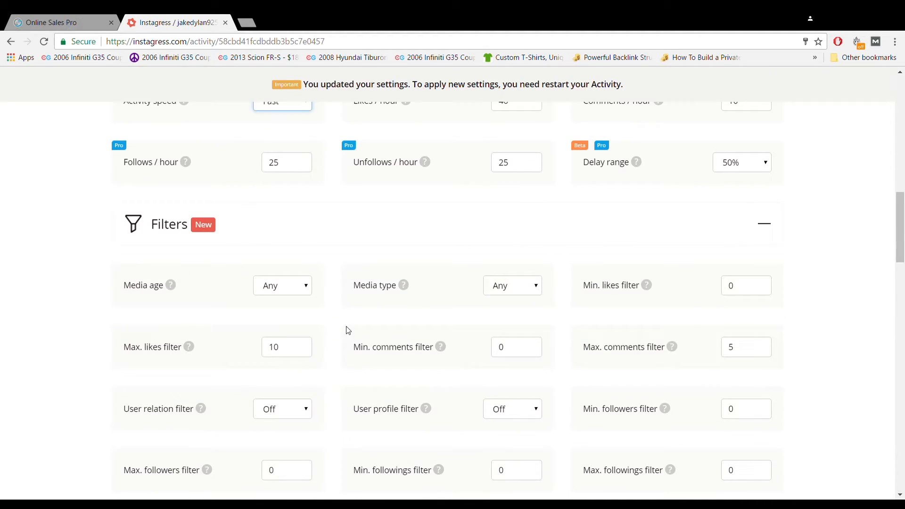
{"action": "scroll", "coordinate": [348, 330], "scroll_direction": "down", "scroll_amount": 1}
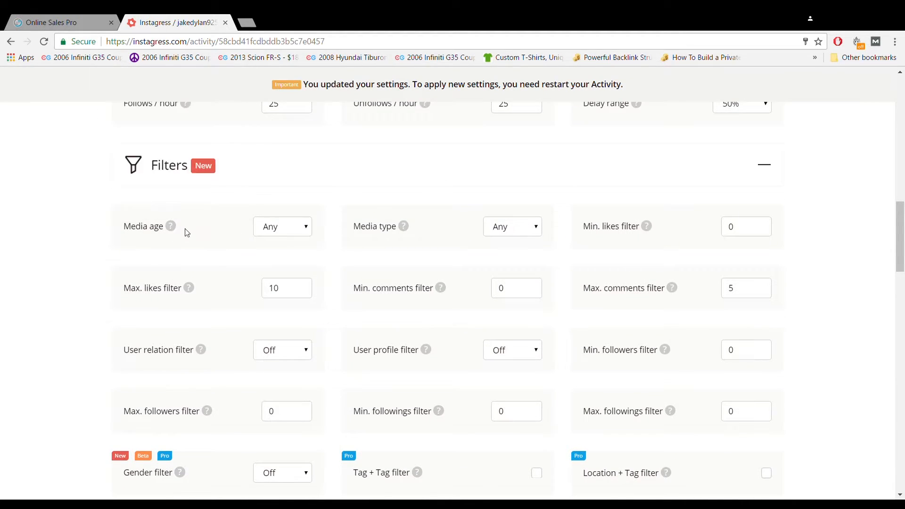
{"action": "left_click", "coordinate": [289, 228]}
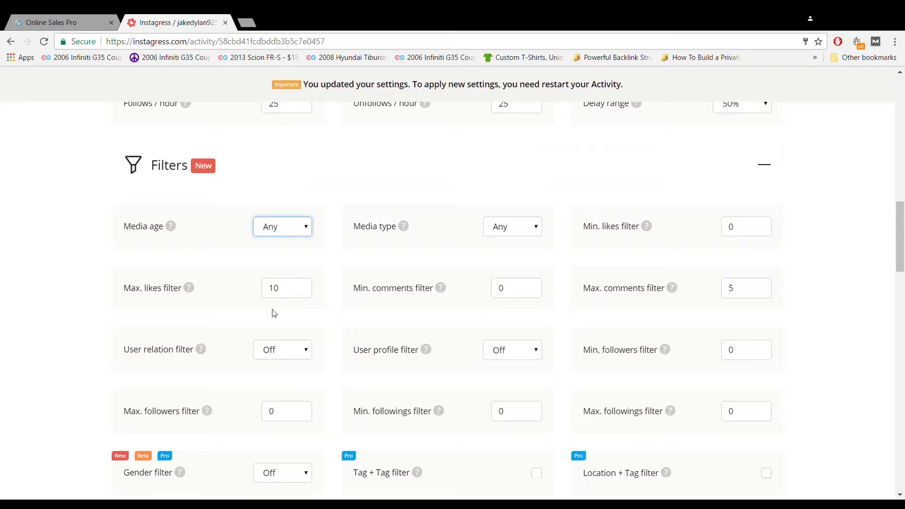
{"action": "key", "text": "Down"}
{"action": "key", "text": "Up"}
{"action": "key", "text": "Down"}
{"action": "key", "text": "Up"}
{"action": "key", "text": "Tab"}
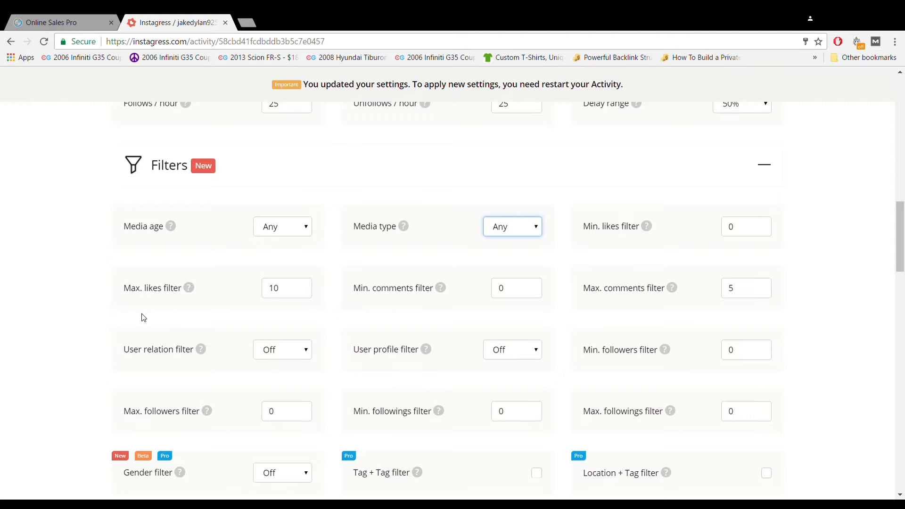
Step: Examine the remaining filters, from the user relation and follower limits to the gender and tag combination filters
{"action": "scroll", "coordinate": [122, 308], "scroll_direction": "down", "scroll_amount": 1}
{"action": "scroll", "coordinate": [94, 304], "scroll_direction": "down", "scroll_amount": 1}
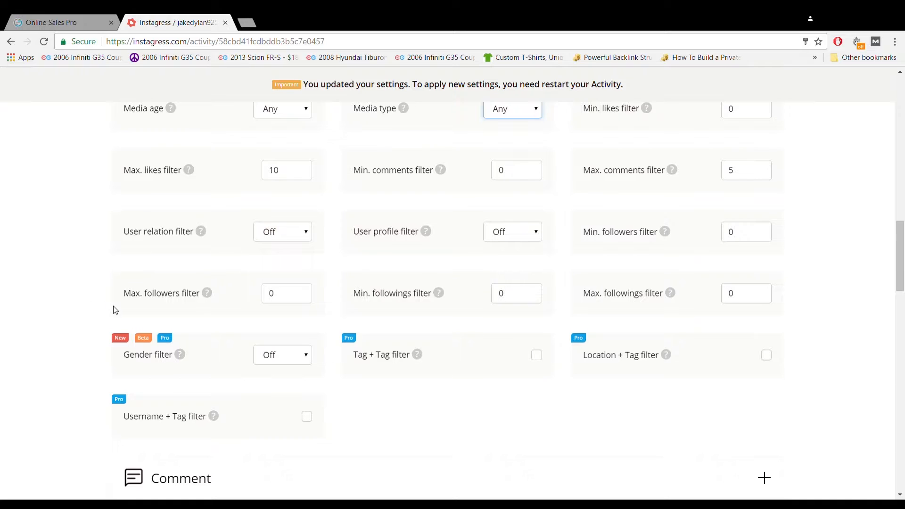
{"action": "scroll", "coordinate": [117, 310], "scroll_direction": "up", "scroll_amount": 2}
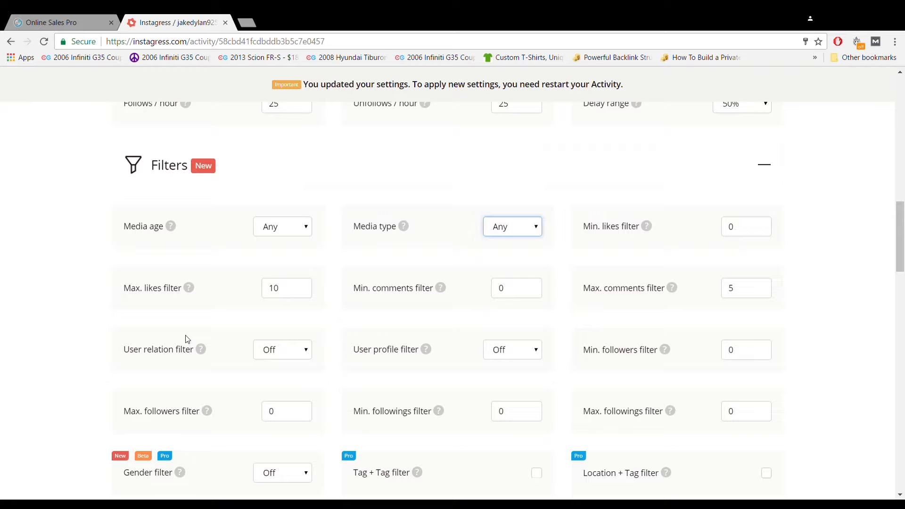
{"action": "scroll", "coordinate": [374, 349], "scroll_direction": "down", "scroll_amount": 1}
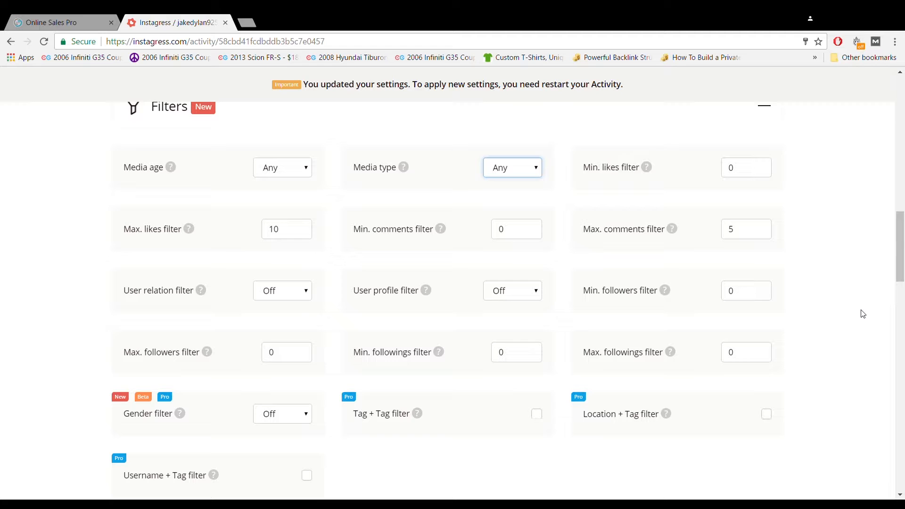
{"action": "scroll", "coordinate": [821, 321], "scroll_direction": "down", "scroll_amount": 4}
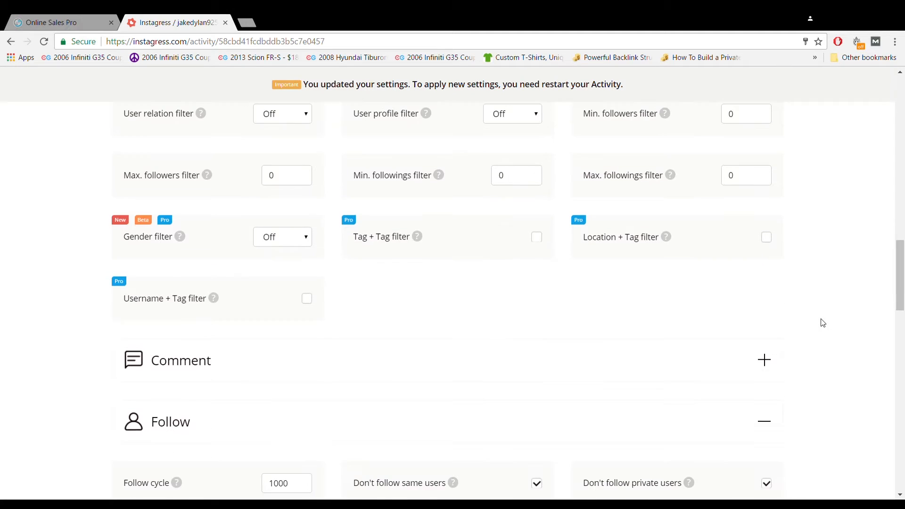
{"action": "scroll", "coordinate": [483, 329], "scroll_direction": "up", "scroll_amount": 3}
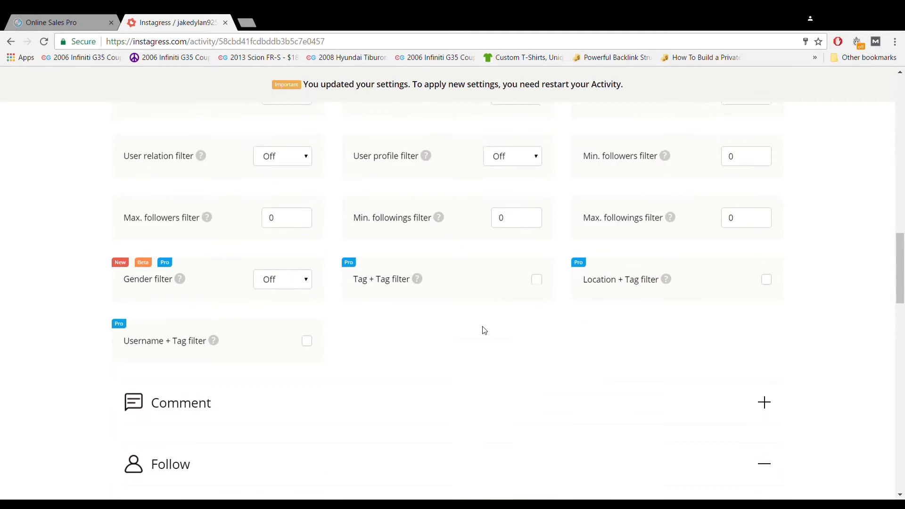
{"action": "scroll", "coordinate": [466, 331], "scroll_direction": "down", "scroll_amount": 3}
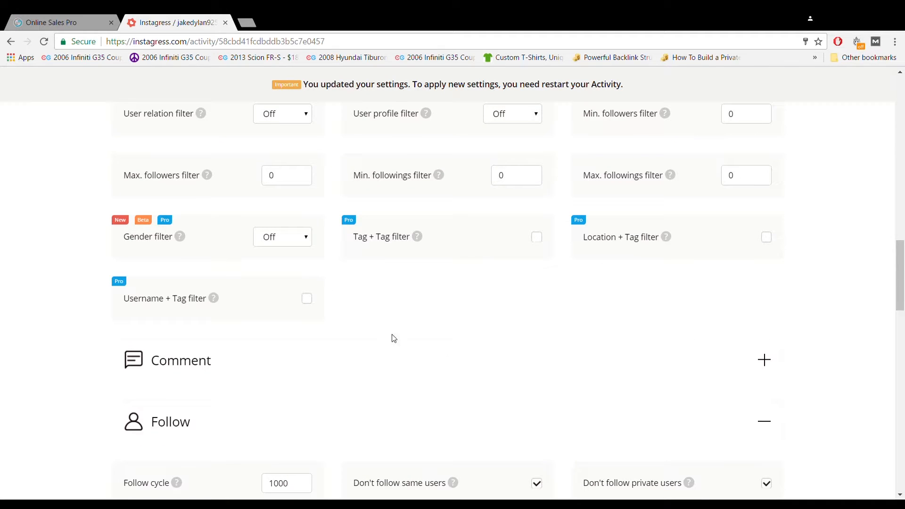
Step: Expand the Comment section to review its list of preset comments, and collapse it again
{"action": "left_click", "coordinate": [377, 359]}
{"action": "scroll", "coordinate": [405, 325], "scroll_direction": "down", "scroll_amount": 3}
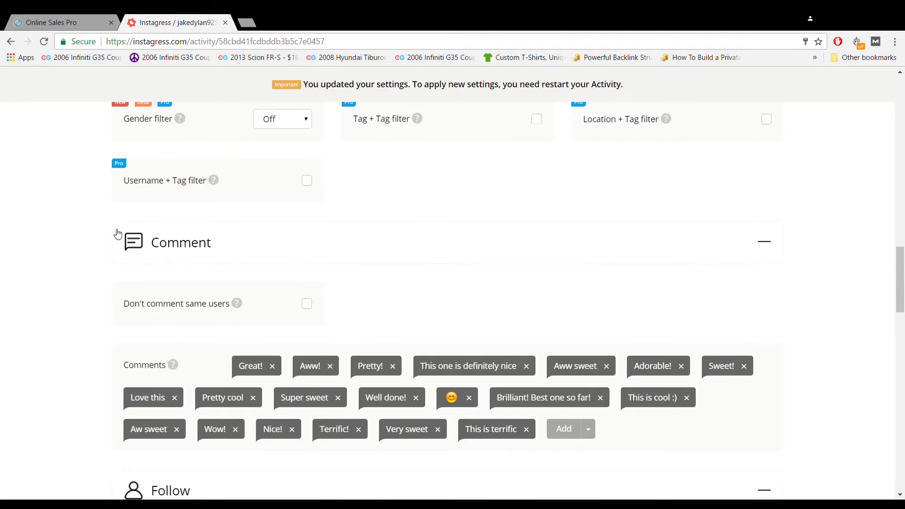
{"action": "left_click", "coordinate": [310, 259]}
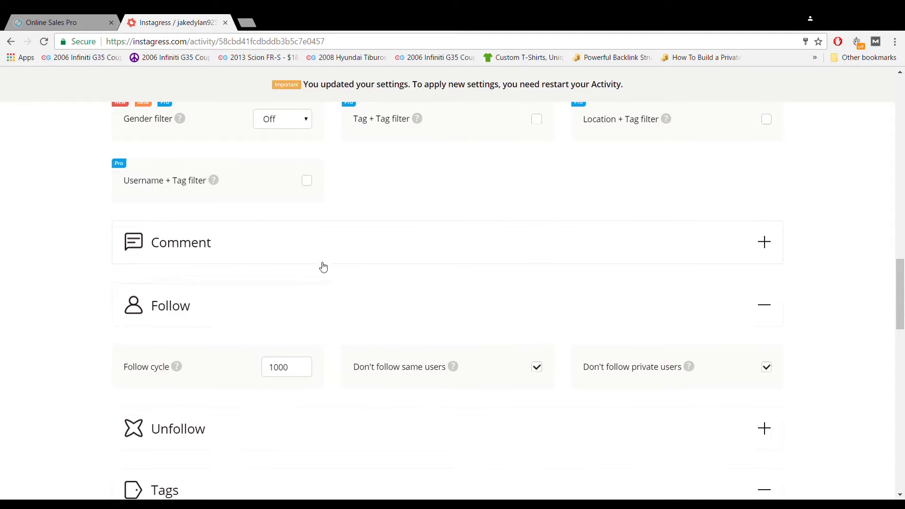
{"action": "left_click", "coordinate": [289, 245]}
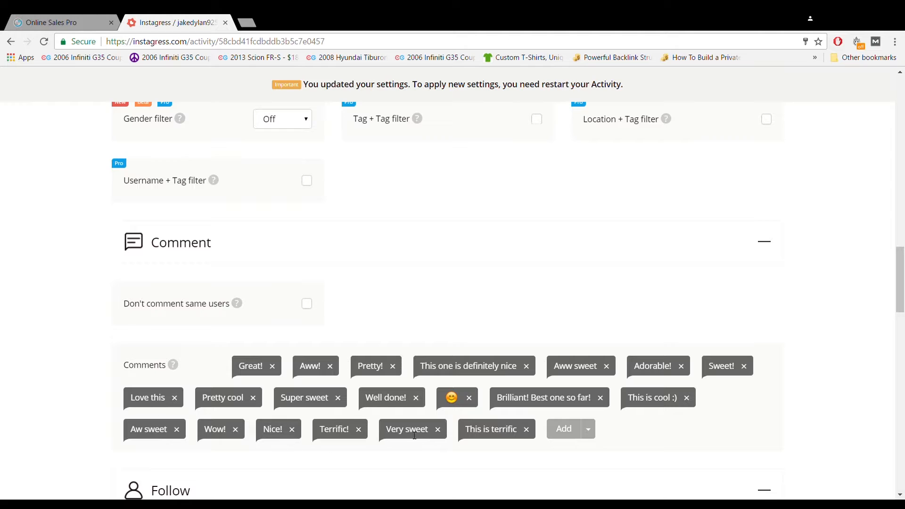
{"action": "left_click", "coordinate": [347, 257]}
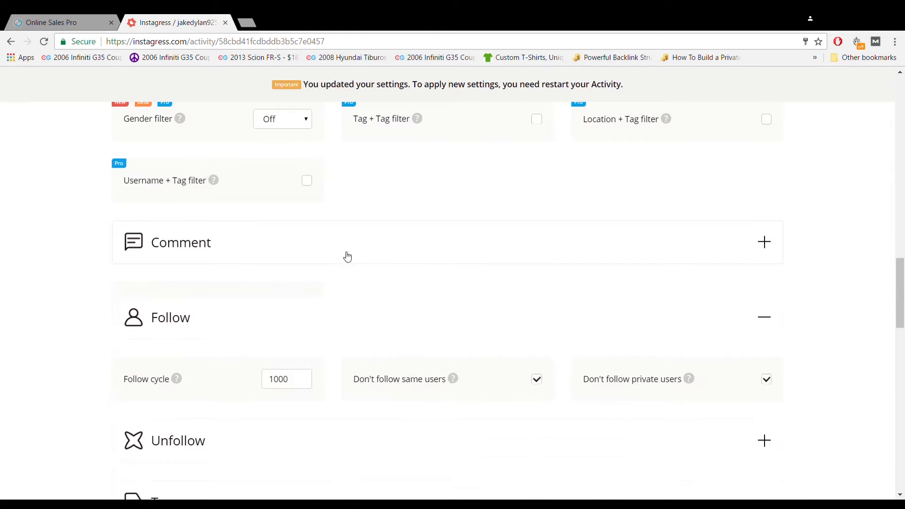
Step: Expand the Unfollow section and review the Follow options for skipping same users and private users
{"action": "scroll", "coordinate": [351, 315], "scroll_direction": "down", "scroll_amount": 1}
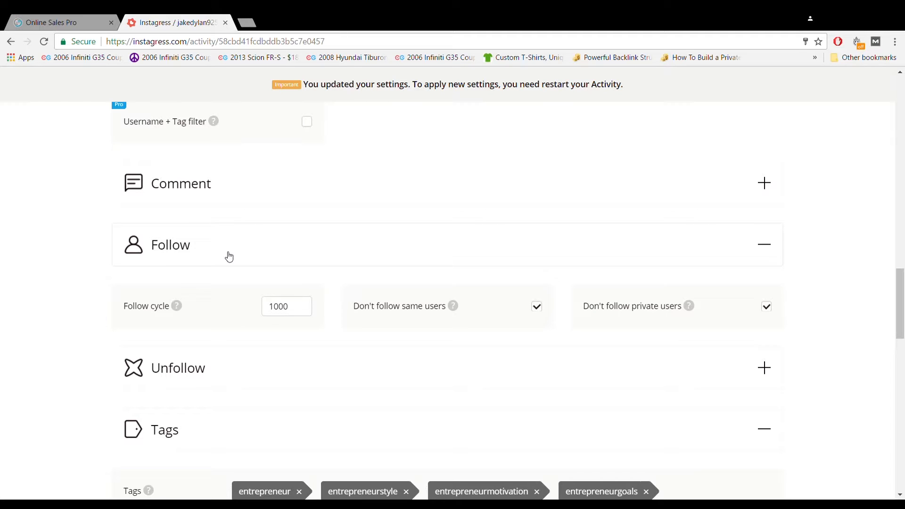
{"action": "left_click", "coordinate": [196, 376]}
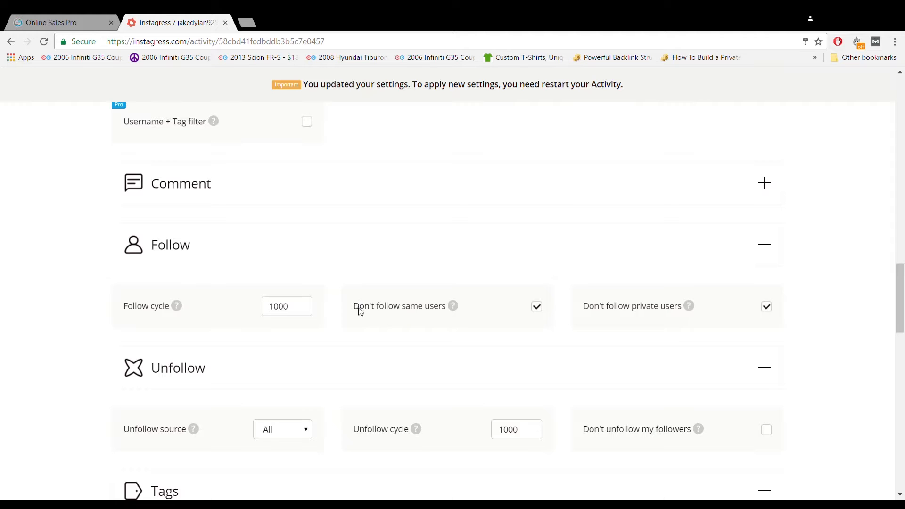
{"action": "left_click_drag", "start_coordinate": [361, 312], "coordinate": [430, 314]}
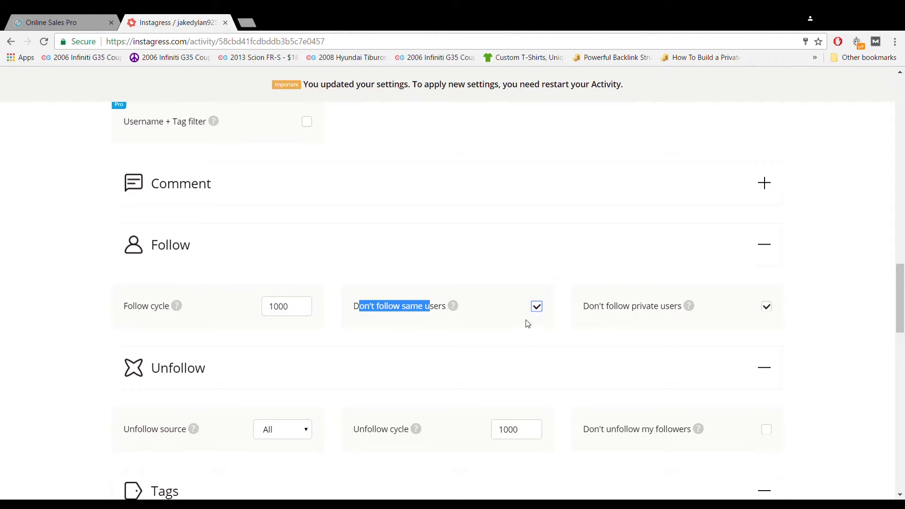
{"action": "left_click", "coordinate": [497, 308]}
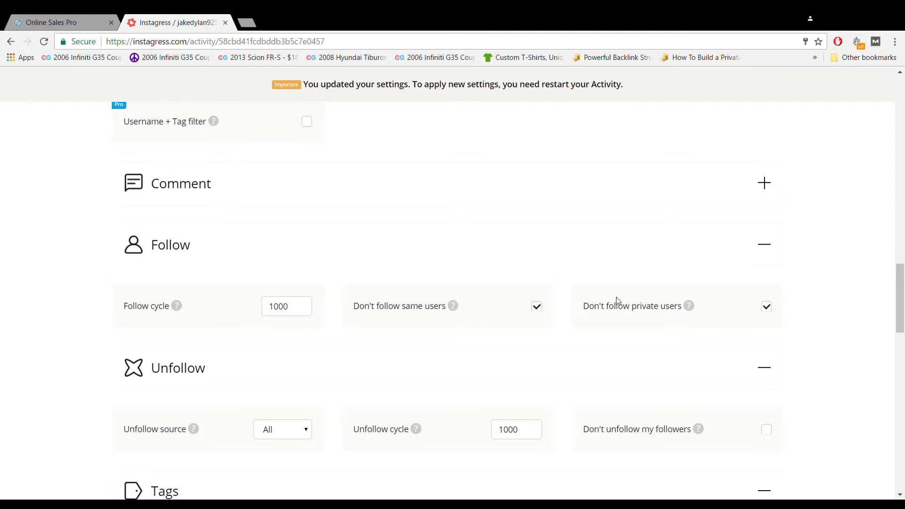
{"action": "mouse_move", "coordinate": [689, 306]}
Step: Examine the Unfollow source and Don't unfollow my followers options, and bring the Tags list into view
{"action": "scroll", "coordinate": [847, 321], "scroll_direction": "down", "scroll_amount": 3}
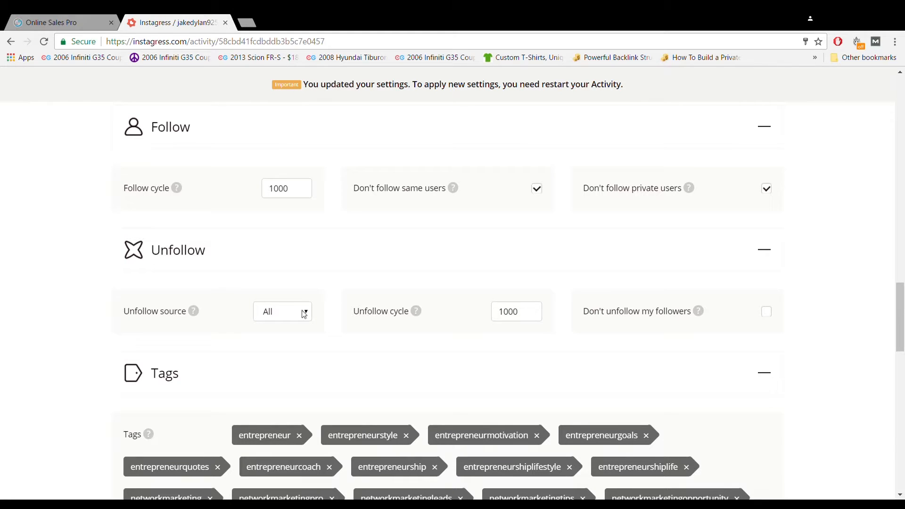
{"action": "left_click", "coordinate": [281, 312]}
{"action": "left_click_drag", "start_coordinate": [607, 313], "coordinate": [679, 318]}
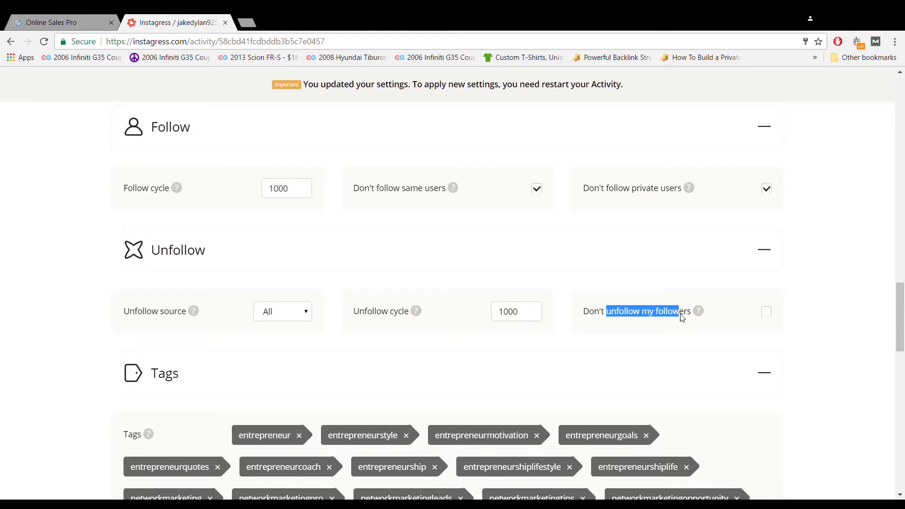
{"action": "left_click", "coordinate": [660, 310]}
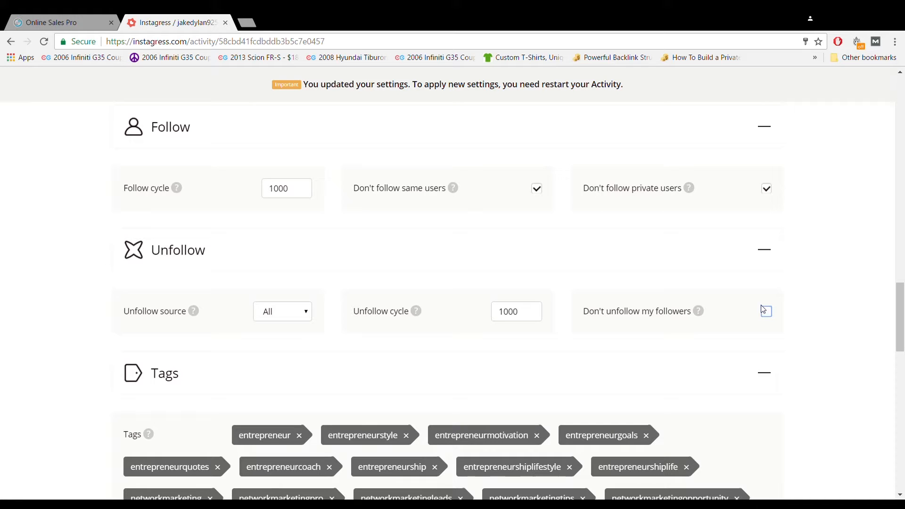
{"action": "scroll", "coordinate": [658, 258], "scroll_direction": "down", "scroll_amount": 1}
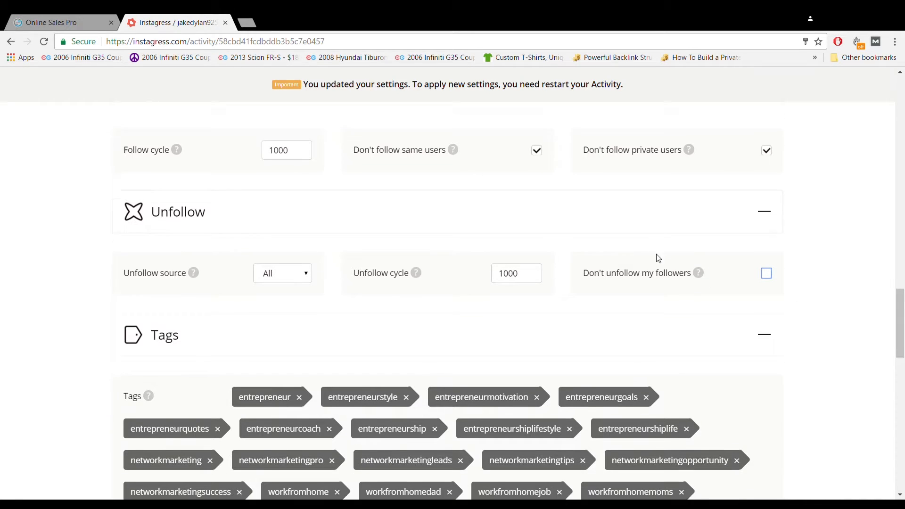
{"action": "scroll", "coordinate": [613, 222], "scroll_direction": "down", "scroll_amount": 3}
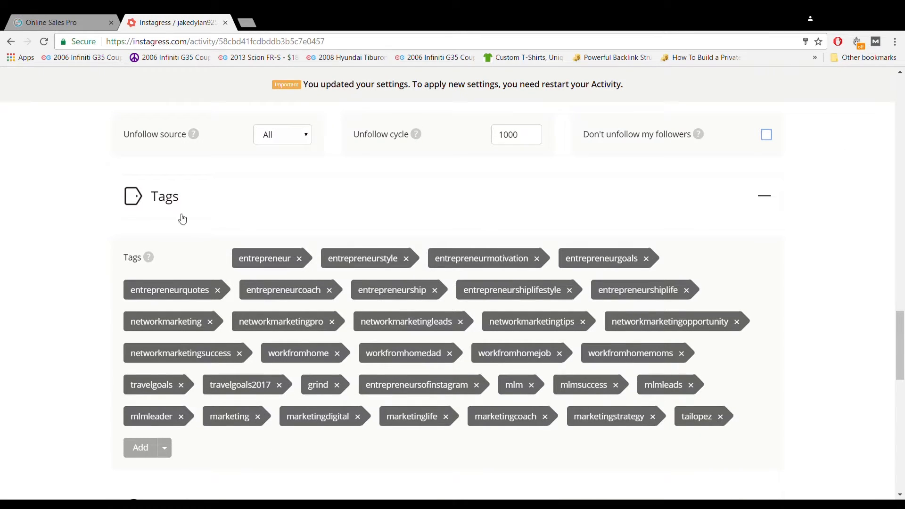
Step: Review the activity page again, from the Targeting options through the Filters, Follow and Unfollow settings to the Tags list
{"action": "scroll", "coordinate": [262, 289], "scroll_direction": "up", "scroll_amount": 20}
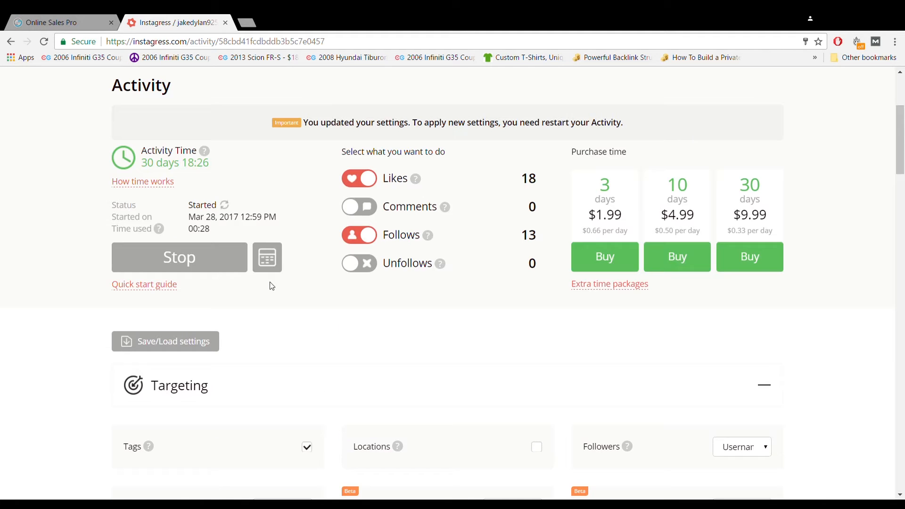
{"action": "scroll", "coordinate": [292, 277], "scroll_direction": "down", "scroll_amount": 6}
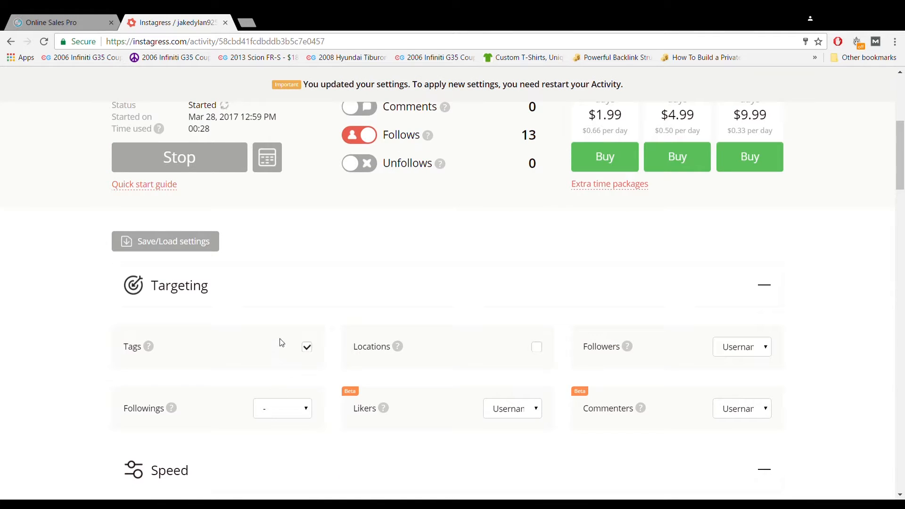
{"action": "scroll", "coordinate": [354, 339], "scroll_direction": "down", "scroll_amount": 15}
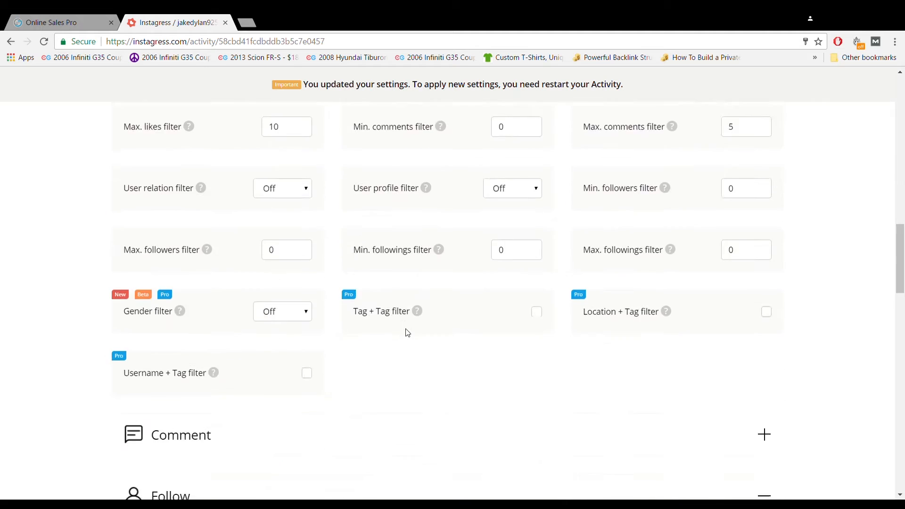
{"action": "scroll", "coordinate": [410, 334], "scroll_direction": "up", "scroll_amount": 4}
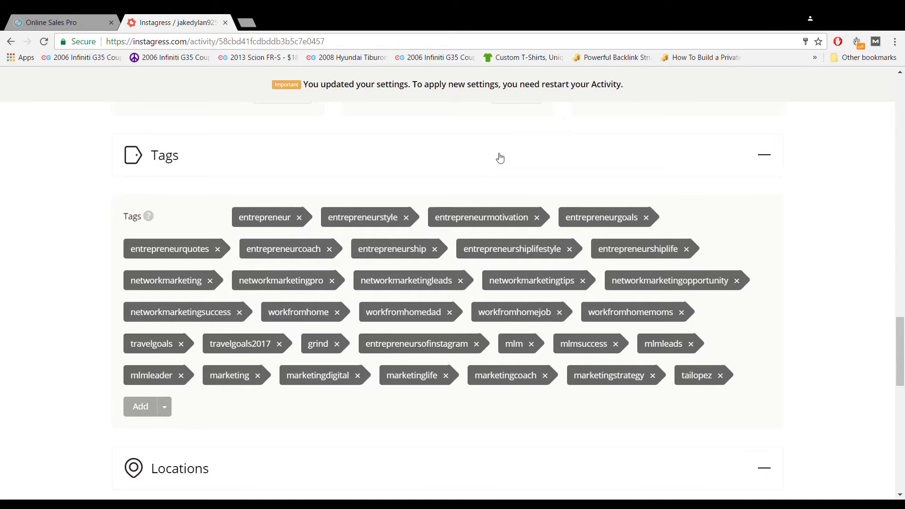
{"action": "scroll", "coordinate": [299, 243], "scroll_direction": "up", "scroll_amount": 10}
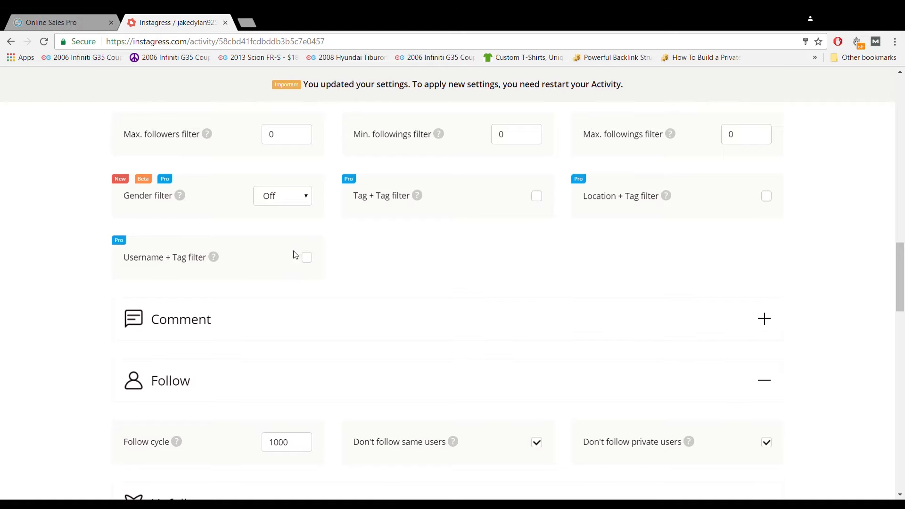
{"action": "scroll", "coordinate": [283, 384], "scroll_direction": "down", "scroll_amount": 5}
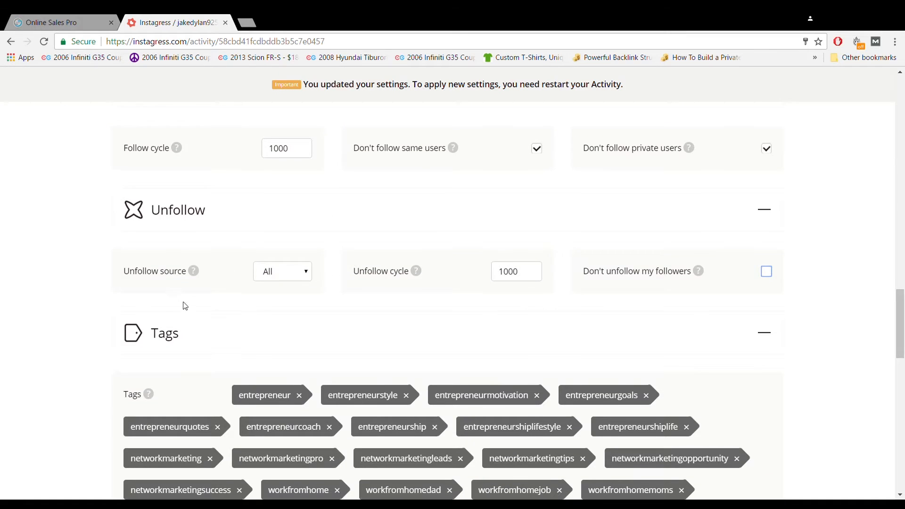
{"action": "scroll", "coordinate": [221, 254], "scroll_direction": "up", "scroll_amount": 3}
{"action": "scroll", "coordinate": [258, 201], "scroll_direction": "up", "scroll_amount": 9}
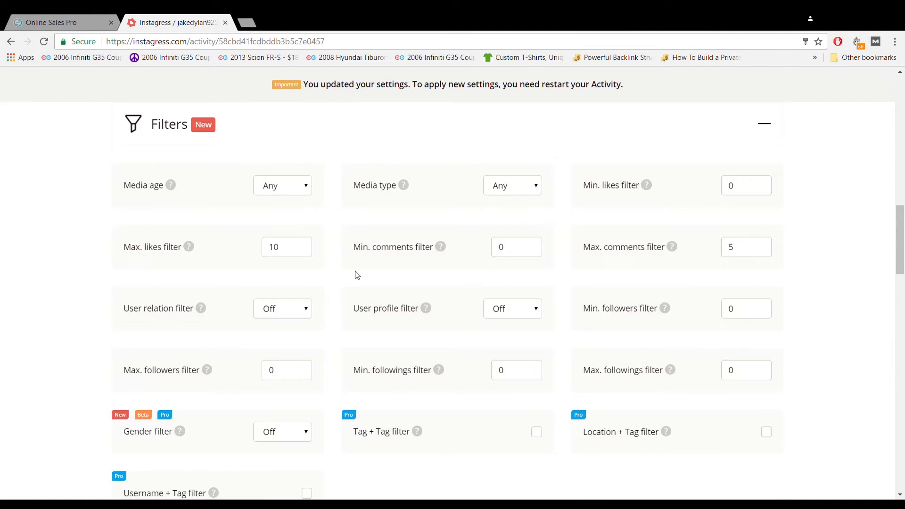
{"action": "scroll", "coordinate": [374, 299], "scroll_direction": "down", "scroll_amount": 15}
{"action": "scroll", "coordinate": [388, 236], "scroll_direction": "up", "scroll_amount": 4}
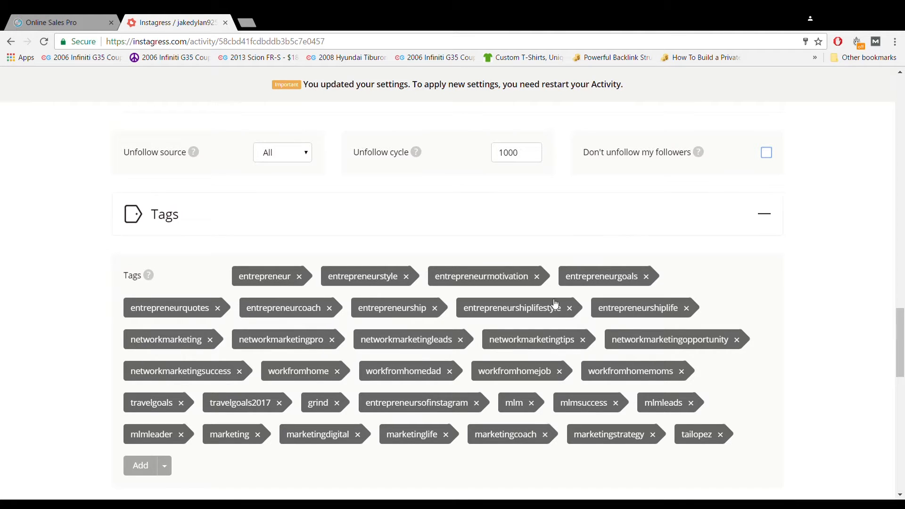
{"action": "scroll", "coordinate": [174, 400], "scroll_direction": "up", "scroll_amount": 2}
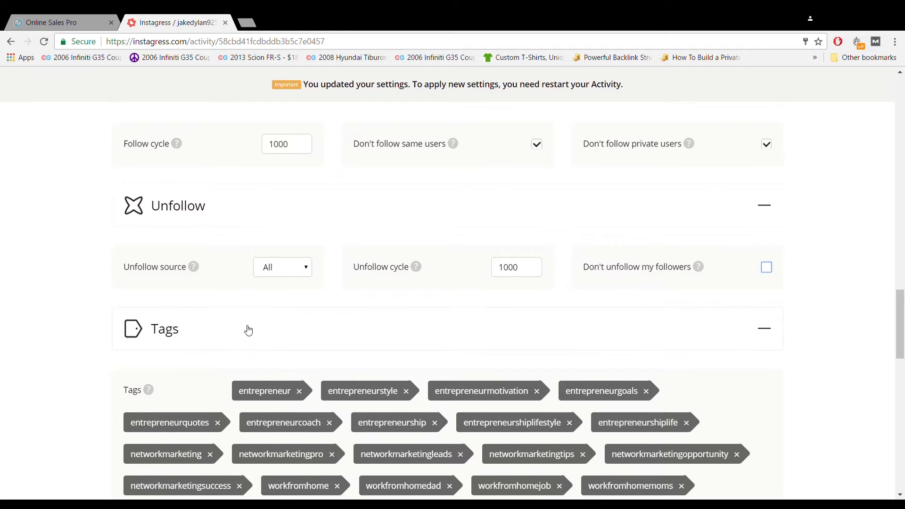
{"action": "scroll", "coordinate": [249, 330], "scroll_direction": "down", "scroll_amount": 2}
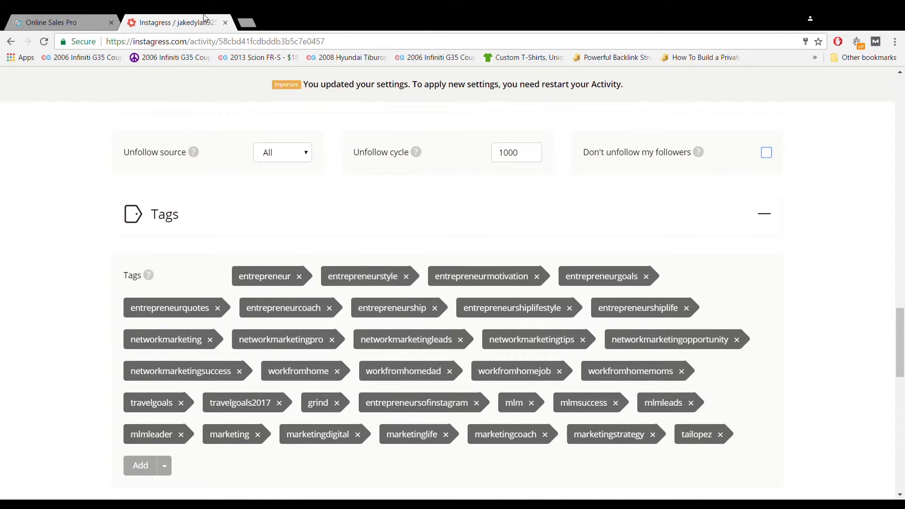
Step: Examine the Locations section and the list of target accounts in the Usernames section, down to Blacklists and Auto-stop
{"action": "scroll", "coordinate": [281, 245], "scroll_direction": "down", "scroll_amount": 3}
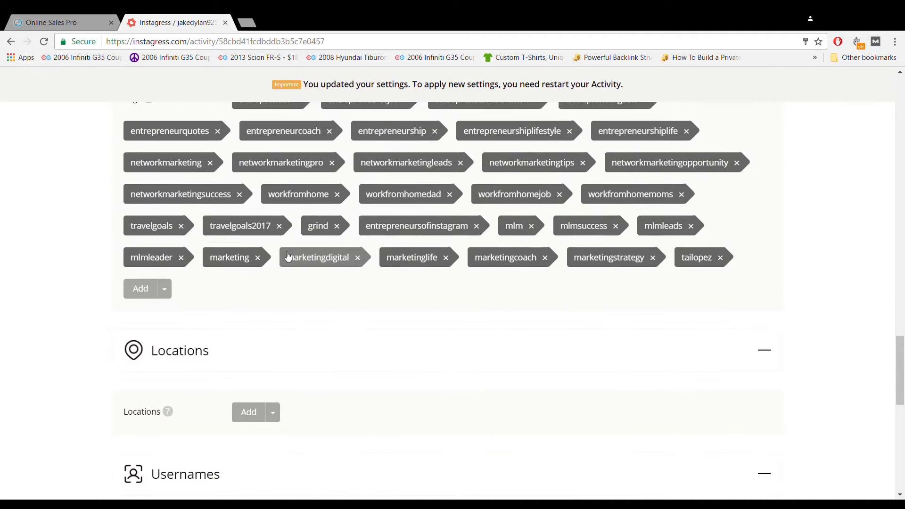
{"action": "scroll", "coordinate": [289, 256], "scroll_direction": "down", "scroll_amount": 1}
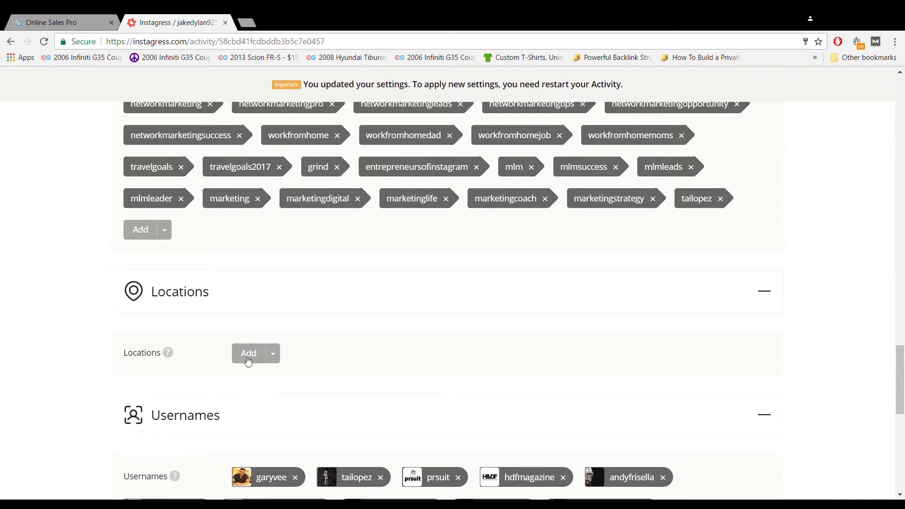
{"action": "scroll", "coordinate": [218, 234], "scroll_direction": "down", "scroll_amount": 5}
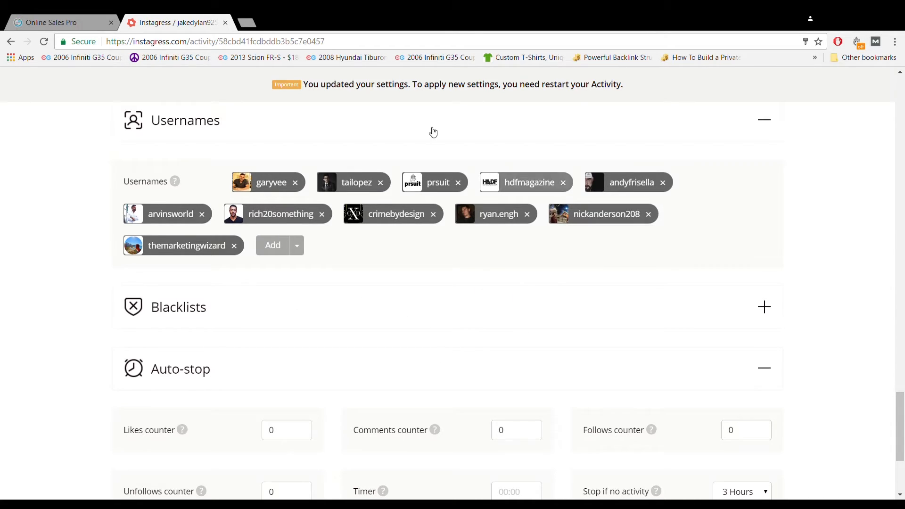
{"action": "scroll", "coordinate": [451, 313], "scroll_direction": "down", "scroll_amount": 1}
{"action": "scroll", "coordinate": [678, 284], "scroll_direction": "up", "scroll_amount": 1}
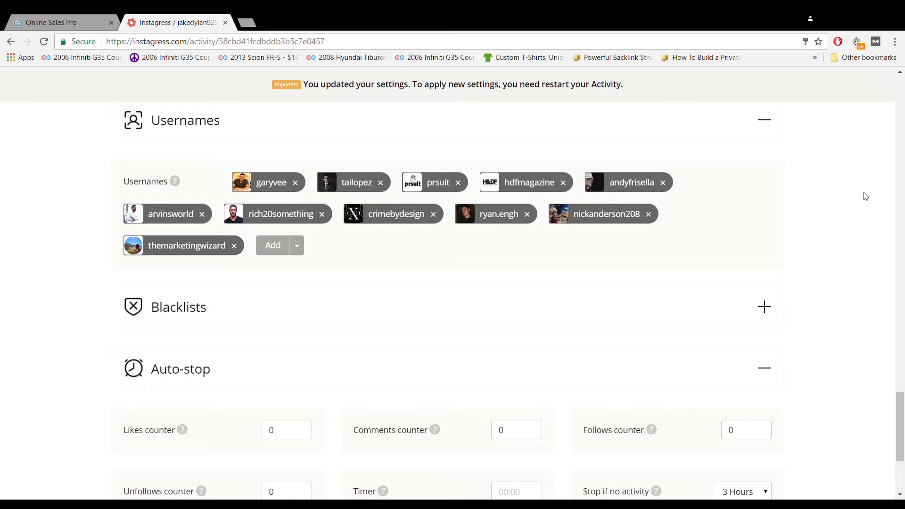
{"action": "scroll", "coordinate": [856, 225], "scroll_direction": "down", "scroll_amount": 1}
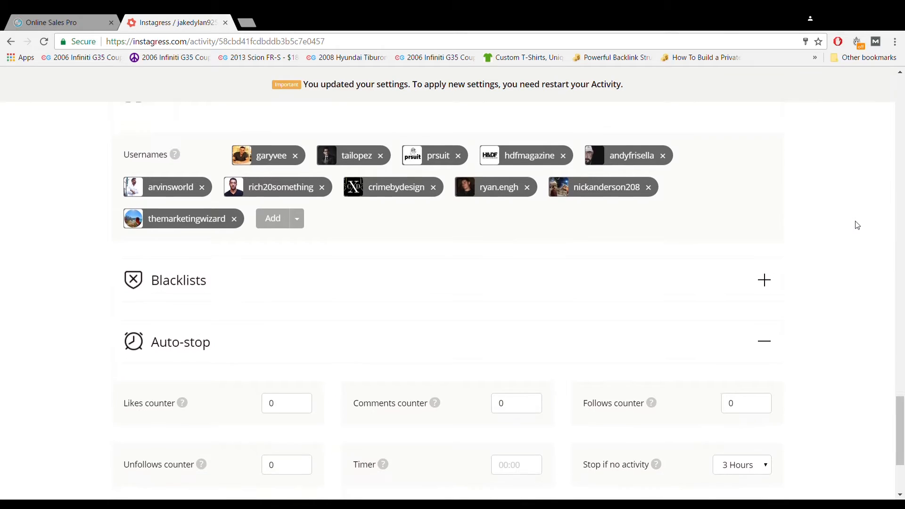
{"action": "scroll", "coordinate": [814, 142], "scroll_direction": "up", "scroll_amount": 3}
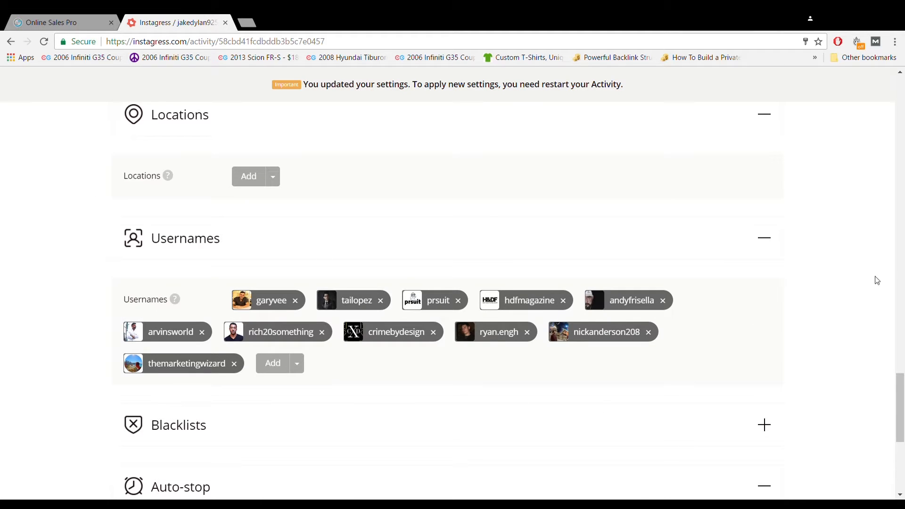
{"action": "scroll", "coordinate": [868, 326], "scroll_direction": "down", "scroll_amount": 3}
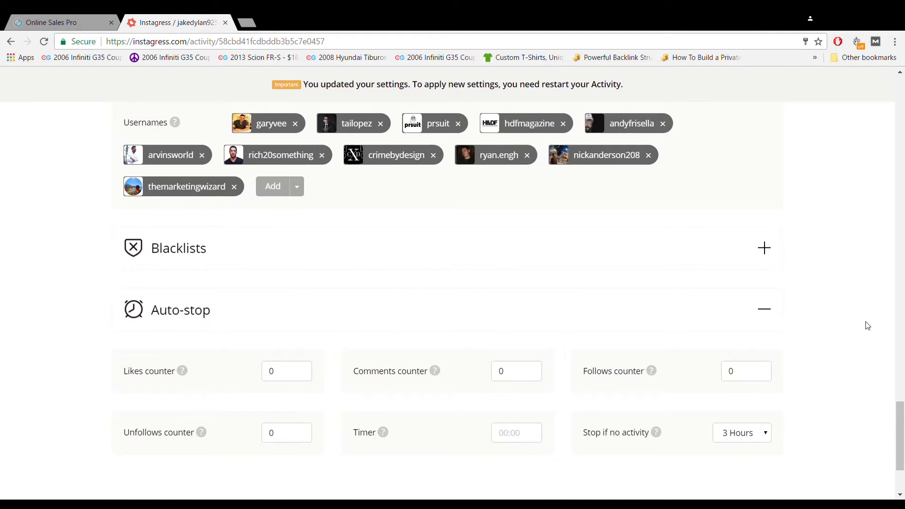
{"action": "scroll", "coordinate": [864, 287], "scroll_direction": "up", "scroll_amount": 1}
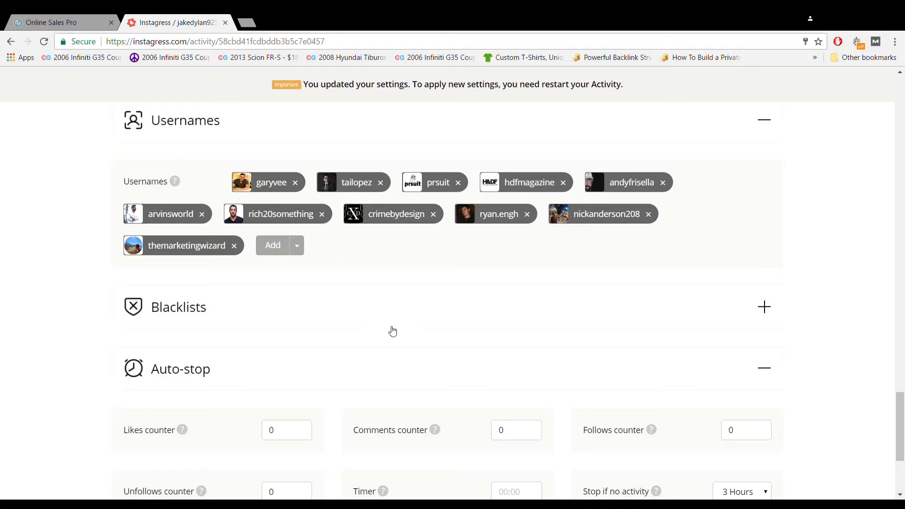
Step: Expand the Blacklists section, and open and close the dialog for adding usernames to the usernames blacklist
{"action": "scroll", "coordinate": [330, 302], "scroll_direction": "down", "scroll_amount": 1}
{"action": "left_click", "coordinate": [414, 236]}
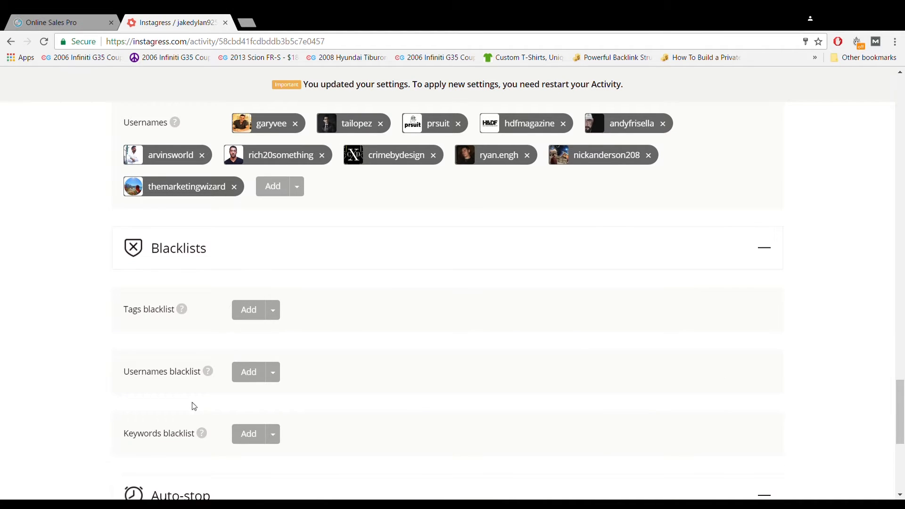
{"action": "scroll", "coordinate": [253, 324], "scroll_direction": "down", "scroll_amount": 2}
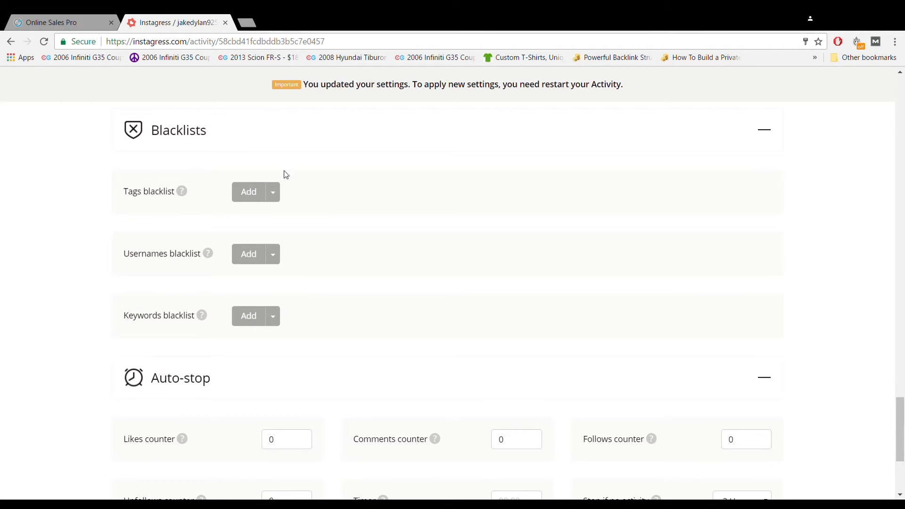
{"action": "left_click", "coordinate": [249, 255]}
{"action": "left_click", "coordinate": [589, 234]}
Step: Open the dialog for adding keywords to the keywords blacklist and read its instructions on multiple keywords and the * symbol
{"action": "left_click", "coordinate": [244, 322]}
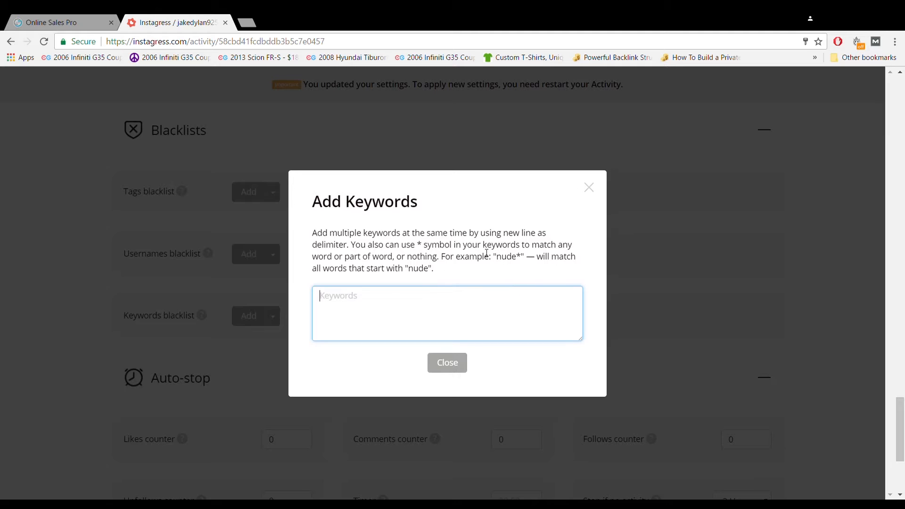
{"action": "left_click_drag", "start_coordinate": [408, 270], "coordinate": [444, 270]}
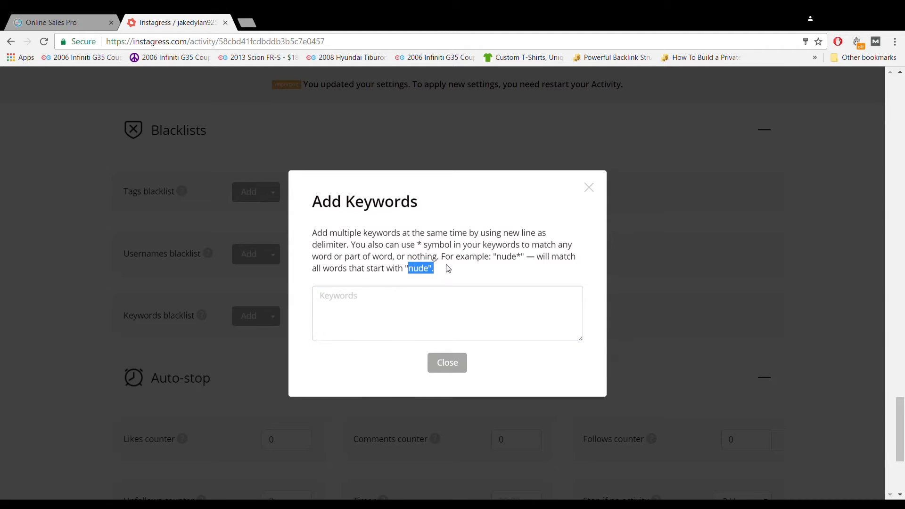
{"action": "left_click_drag", "start_coordinate": [330, 233], "coordinate": [476, 248]}
{"action": "left_click", "coordinate": [346, 258]}
{"action": "left_click_drag", "start_coordinate": [377, 245], "coordinate": [440, 245]}
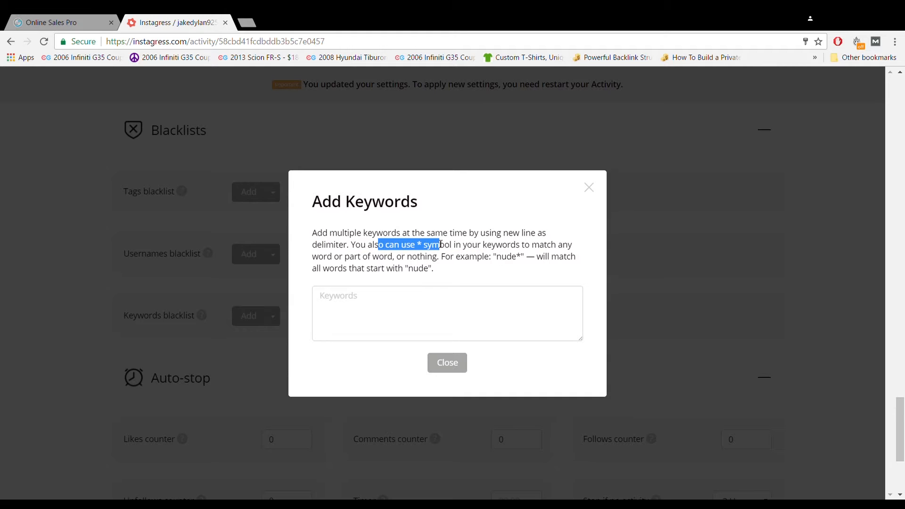
Step: Try out the wildcard keyword nude* in the keywords blacklist entry, clear it again, and close the dialog without adding anything
{"action": "left_click", "coordinate": [424, 304]}
{"action": "type", "text": "nude"}
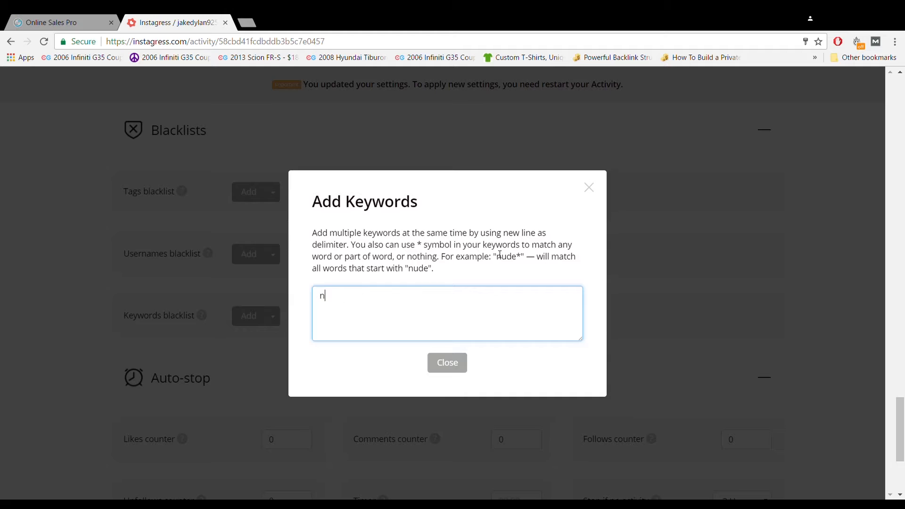
{"action": "type", "text": "*"}
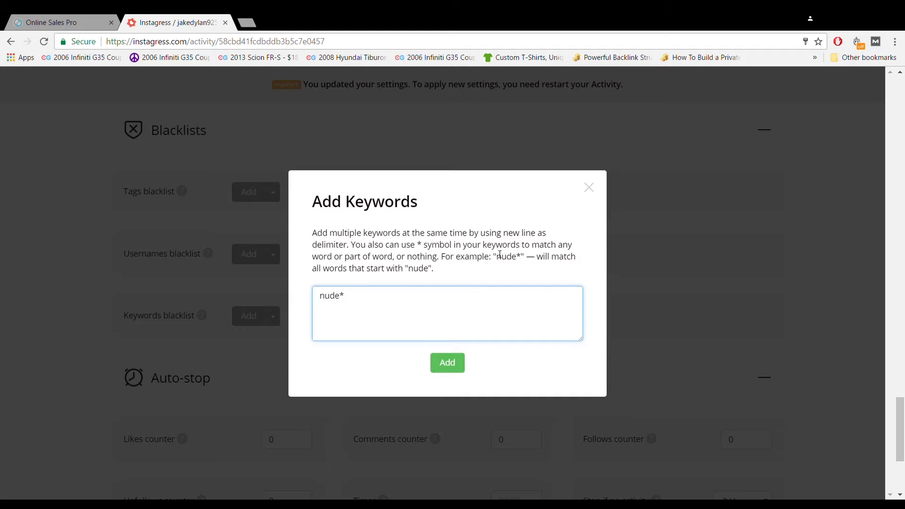
{"action": "key", "text": "BackSpace"}
{"action": "key", "text": "BackSpace"}
{"action": "key", "text": "BackSpace"}
{"action": "key", "text": "BackSpace"}
{"action": "key", "text": "BackSpace"}
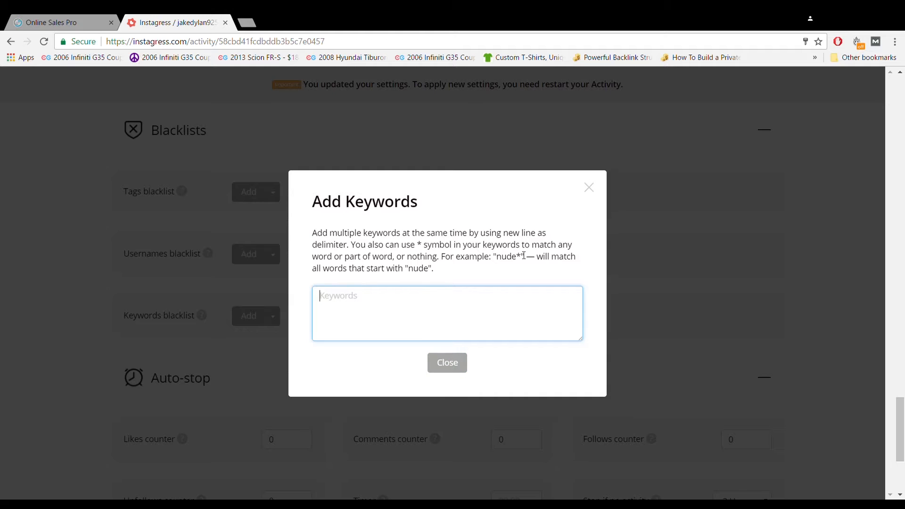
{"action": "left_click", "coordinate": [436, 362]}
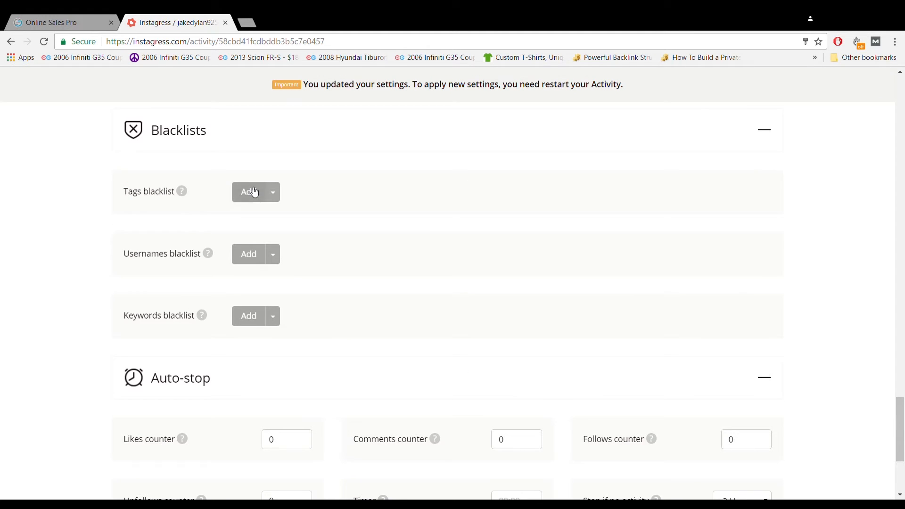
Step: Review the Auto-stop settings, including the likes, comments, follows and unfollows counters, the timer and the Stop if no activity option
{"action": "scroll", "coordinate": [417, 329], "scroll_direction": "down", "scroll_amount": 4}
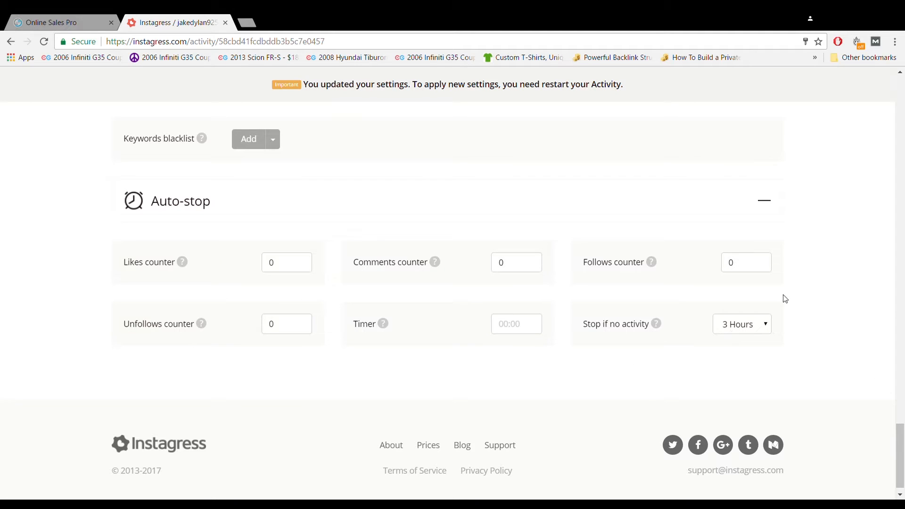
{"action": "scroll", "coordinate": [654, 329], "scroll_direction": "up", "scroll_amount": 15}
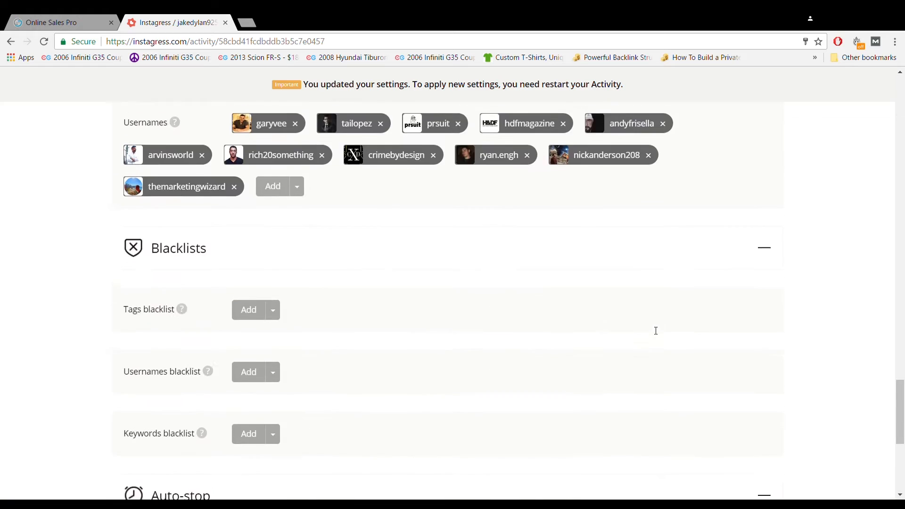
{"action": "scroll", "coordinate": [653, 330], "scroll_direction": "up", "scroll_amount": 20}
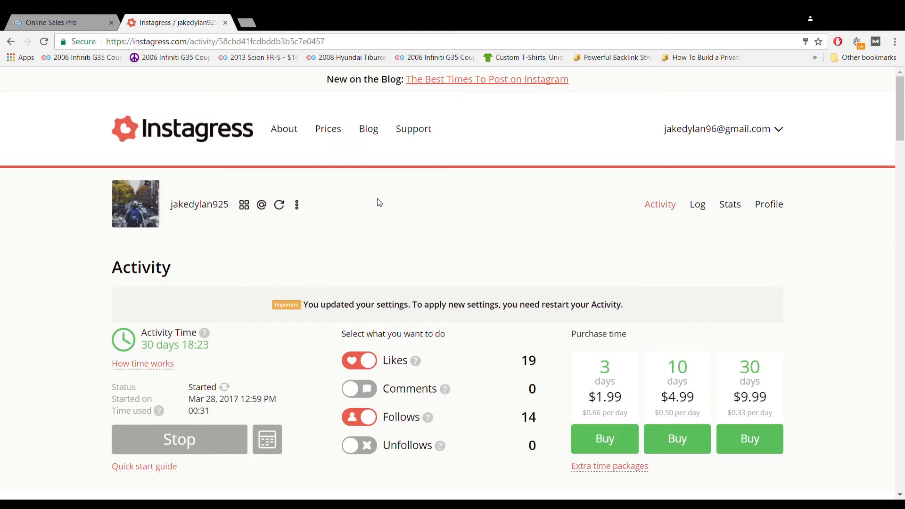
{"action": "scroll", "coordinate": [379, 202], "scroll_direction": "down", "scroll_amount": 20}
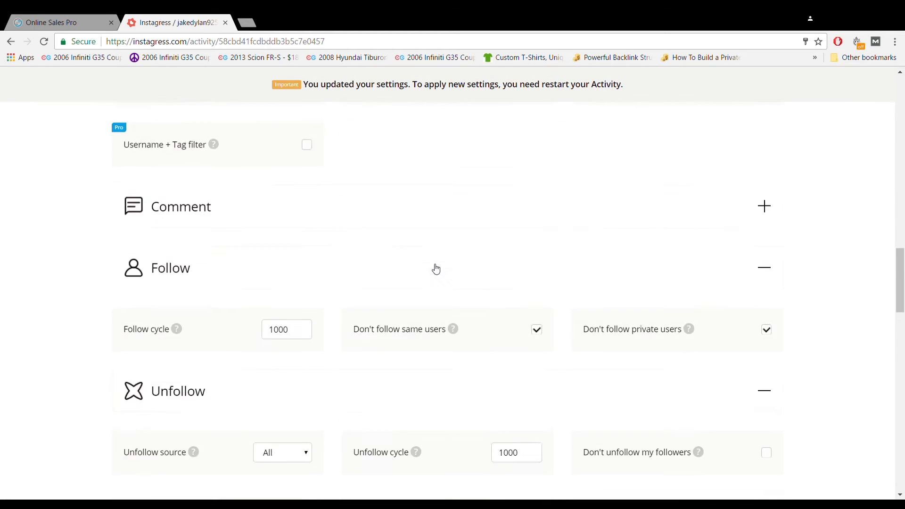
{"action": "scroll", "coordinate": [688, 374], "scroll_direction": "down", "scroll_amount": 5}
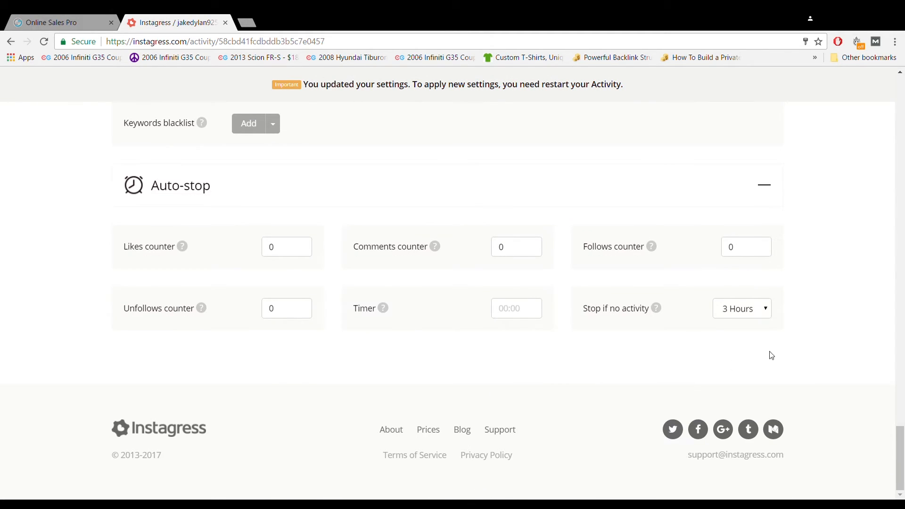
Step: Return to the account header, view the Set Email dialog for activity notifications, and close it without setting an address
{"action": "scroll", "coordinate": [662, 315], "scroll_direction": "up", "scroll_amount": 17}
{"action": "scroll", "coordinate": [633, 357], "scroll_direction": "up", "scroll_amount": 15}
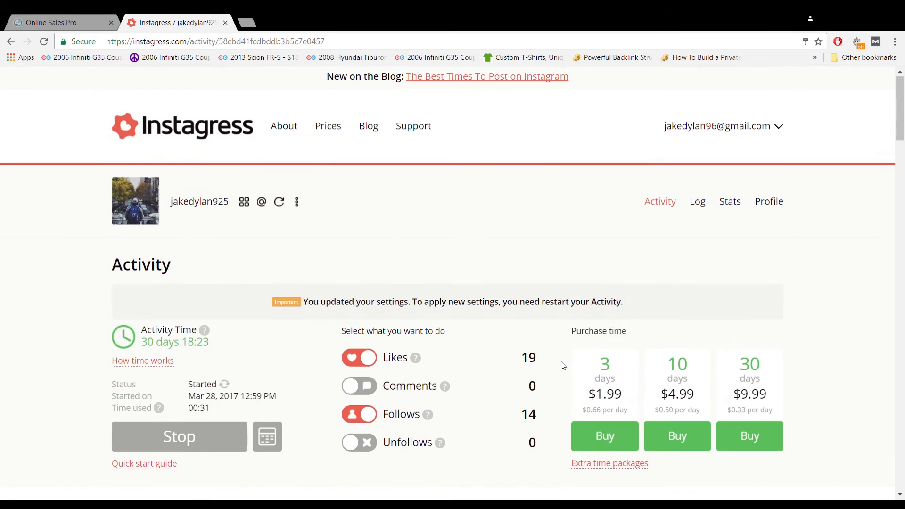
{"action": "left_click", "coordinate": [268, 209]}
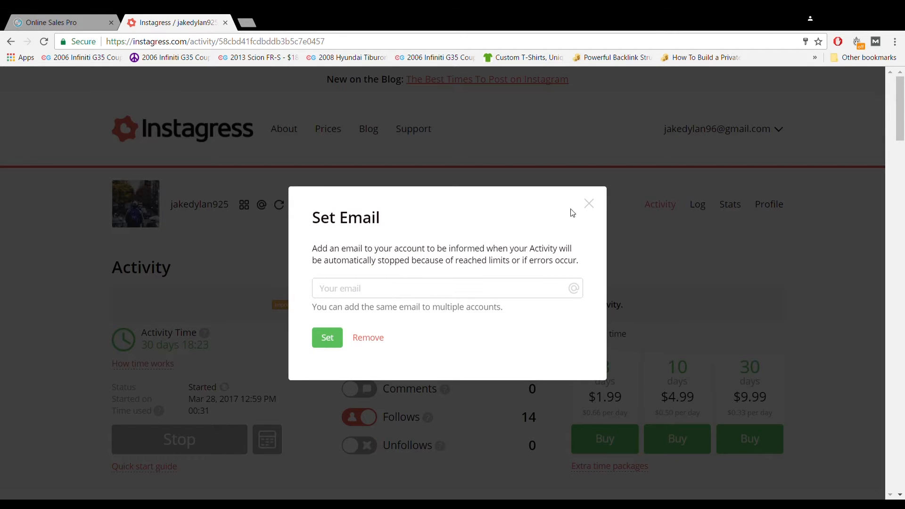
{"action": "left_click", "coordinate": [588, 203]}
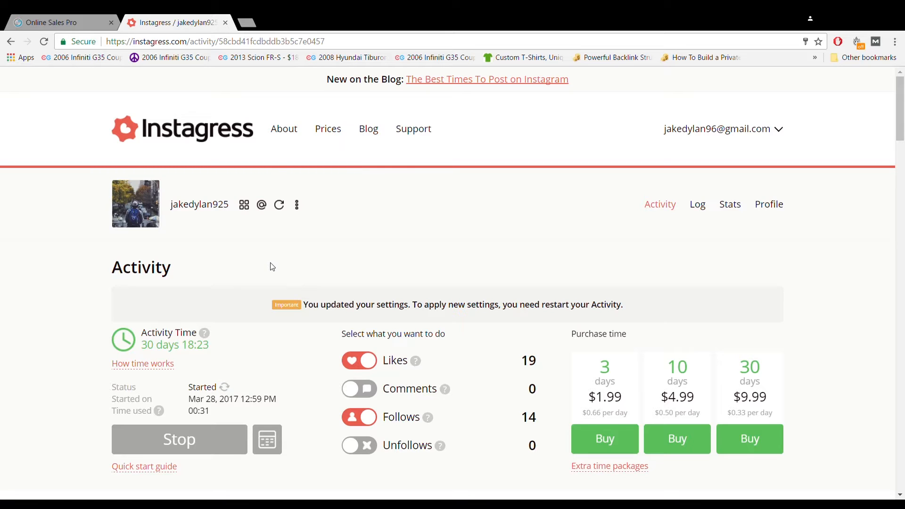
Step: Open the activity Schedule and review its presets, the weekly grid of started and paused hours, and the time zone setting
{"action": "scroll", "coordinate": [290, 283], "scroll_direction": "down", "scroll_amount": 3}
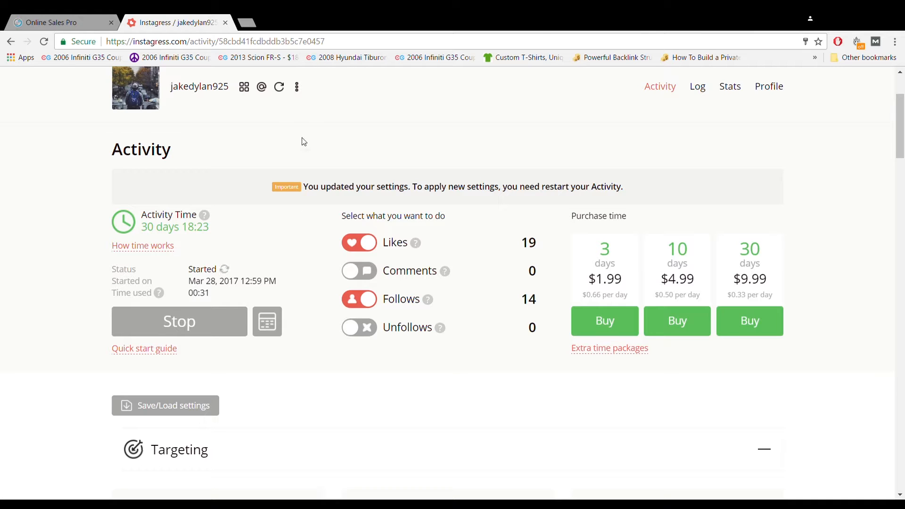
{"action": "scroll", "coordinate": [299, 342], "scroll_direction": "down", "scroll_amount": 6}
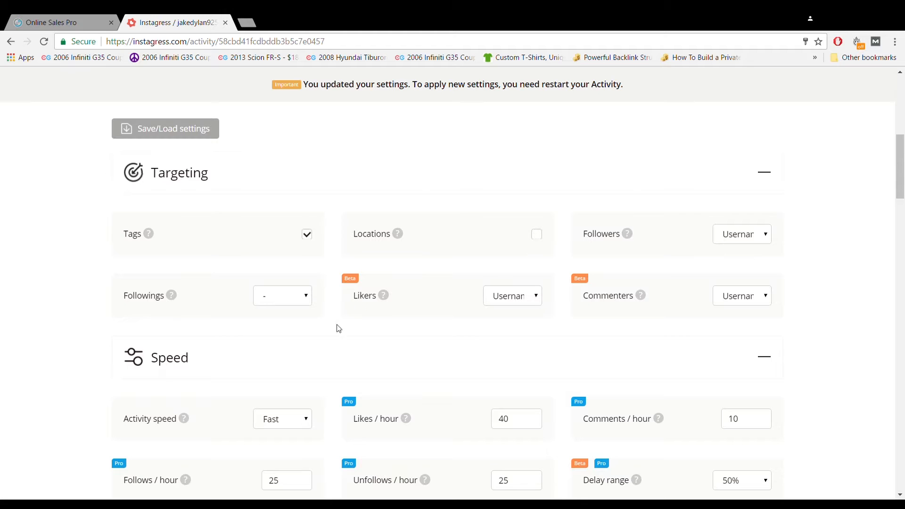
{"action": "scroll", "coordinate": [265, 368], "scroll_direction": "up", "scroll_amount": 6}
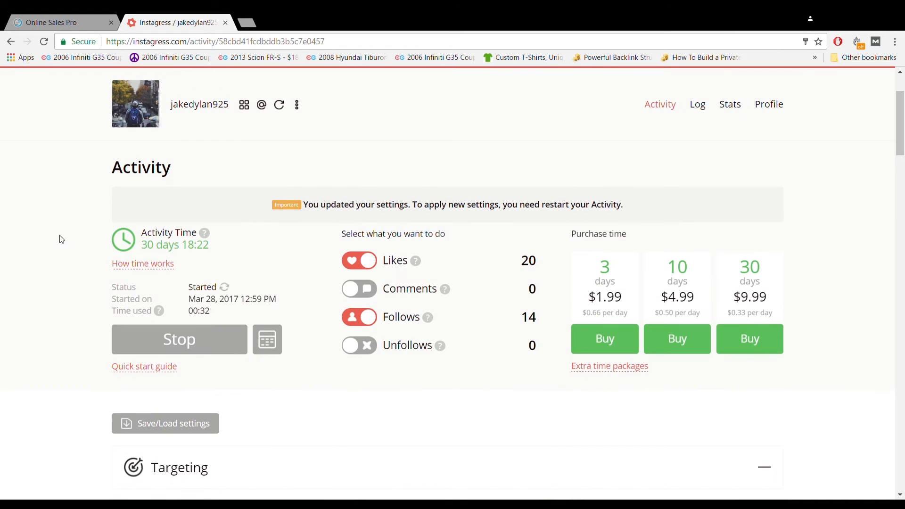
{"action": "left_click", "coordinate": [277, 345]}
{"action": "scroll", "coordinate": [471, 292], "scroll_direction": "down", "scroll_amount": 3}
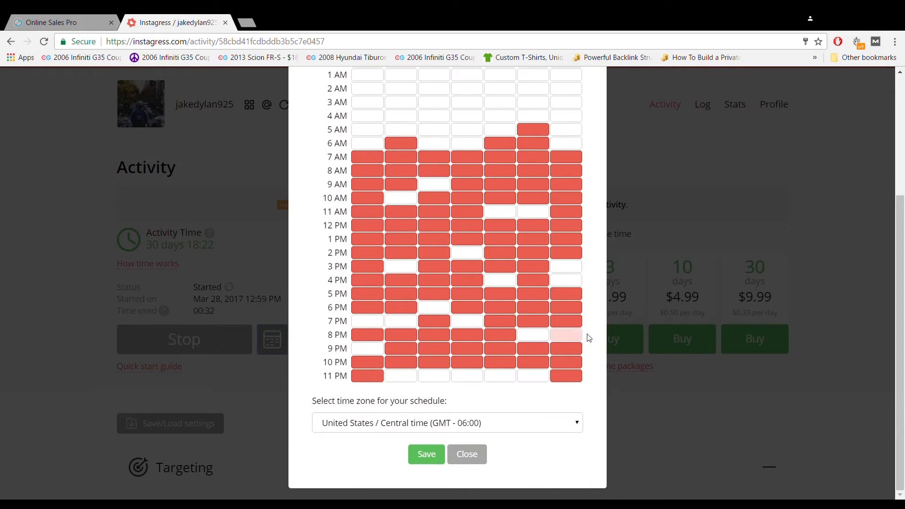
{"action": "scroll", "coordinate": [513, 250], "scroll_direction": "up", "scroll_amount": 2}
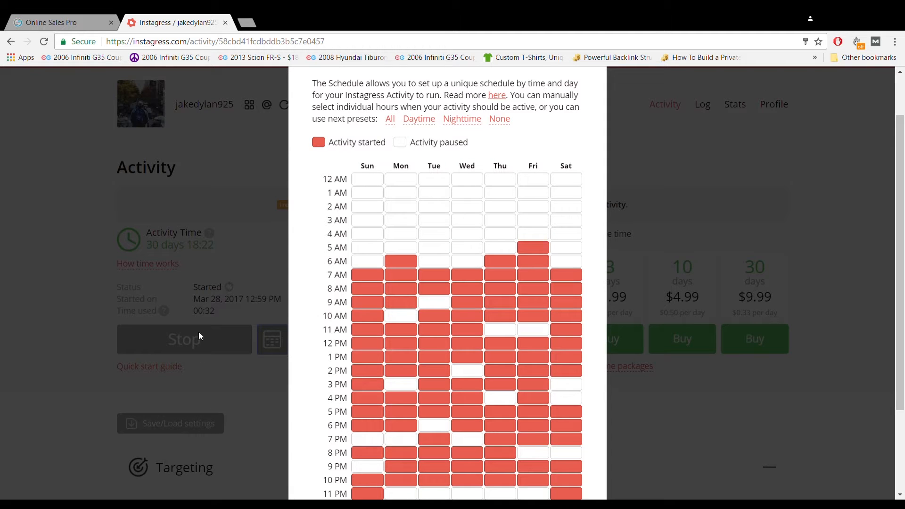
{"action": "scroll", "coordinate": [491, 281], "scroll_direction": "up", "scroll_amount": 1}
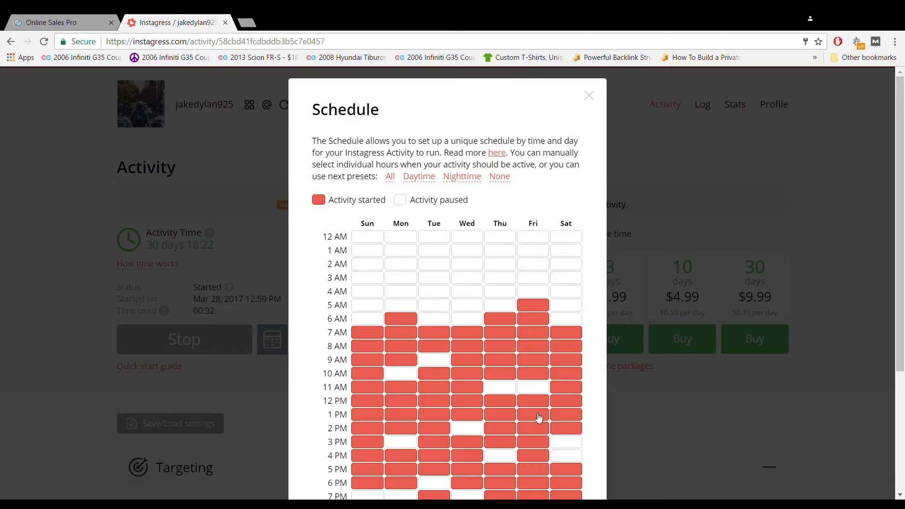
{"action": "scroll", "coordinate": [687, 271], "scroll_direction": "down", "scroll_amount": 1}
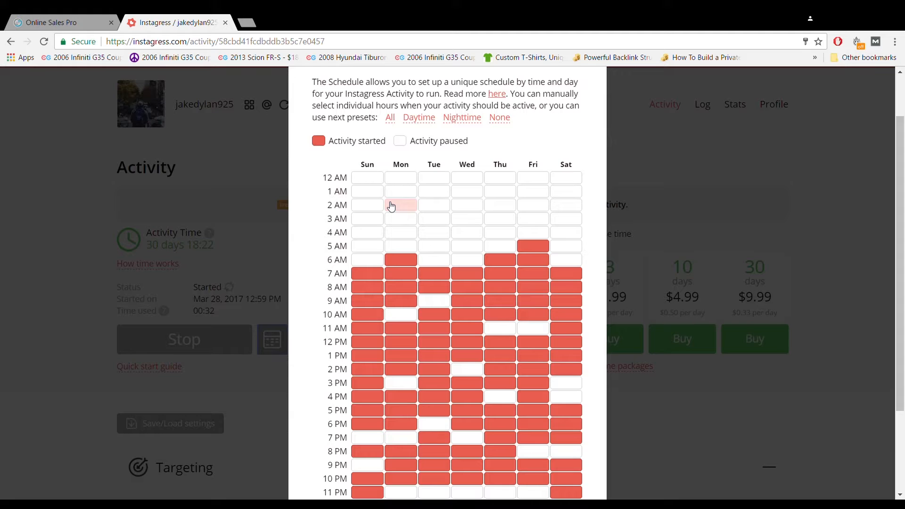
{"action": "scroll", "coordinate": [450, 333], "scroll_direction": "down", "scroll_amount": 2}
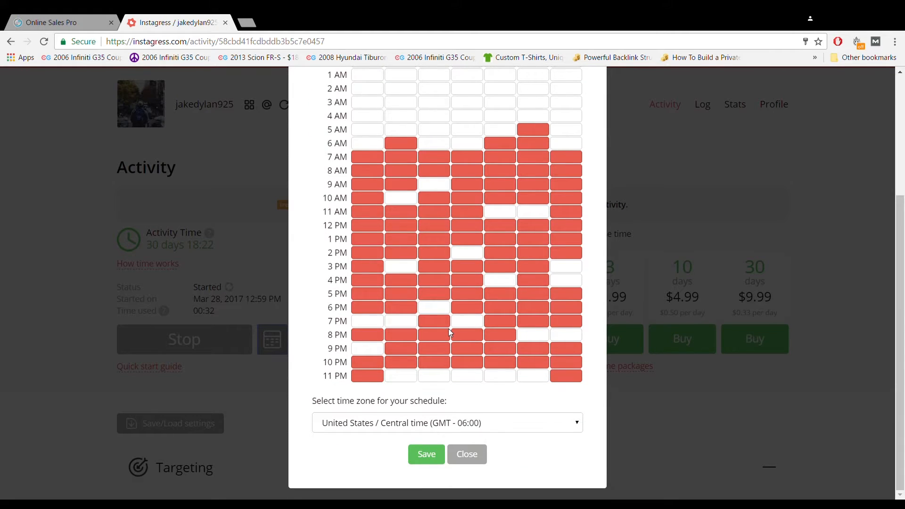
{"action": "scroll", "coordinate": [400, 265], "scroll_direction": "up", "scroll_amount": 2}
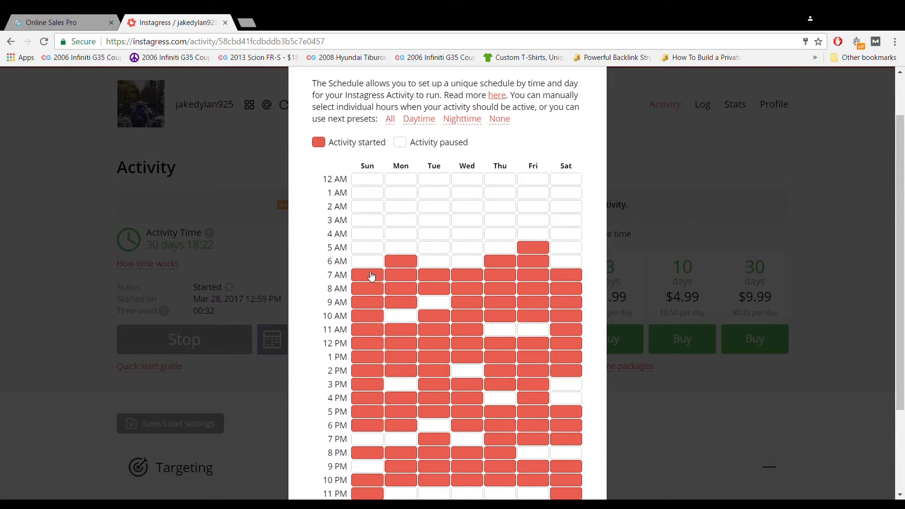
Step: Try switching Sunday hours on and off in the schedule grid, including early-morning slots and the 7 PM slot
{"action": "left_click", "coordinate": [367, 222]}
{"action": "left_click", "coordinate": [372, 224]}
{"action": "left_click_drag", "start_coordinate": [372, 238], "coordinate": [374, 248]}
{"action": "left_click", "coordinate": [371, 223]}
{"action": "left_click", "coordinate": [376, 222]}
{"action": "scroll", "coordinate": [448, 288], "scroll_direction": "down", "scroll_amount": 2}
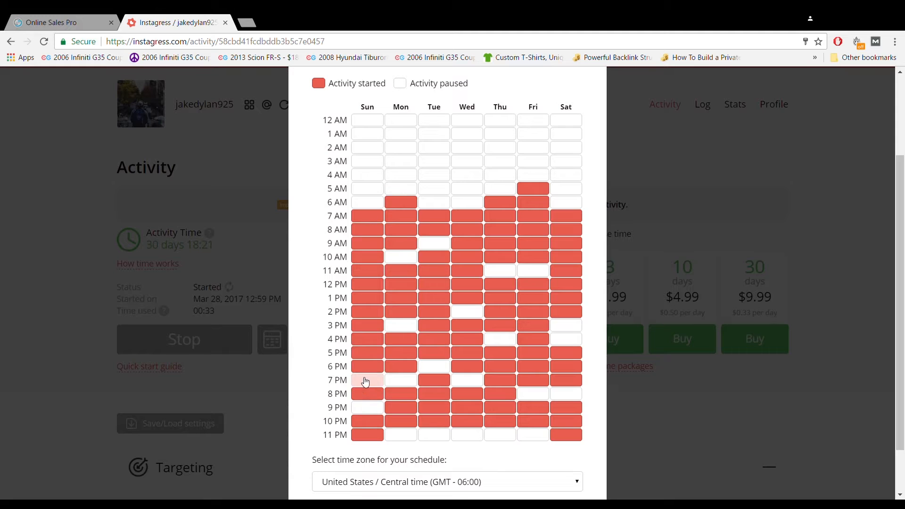
{"action": "left_click", "coordinate": [365, 382]}
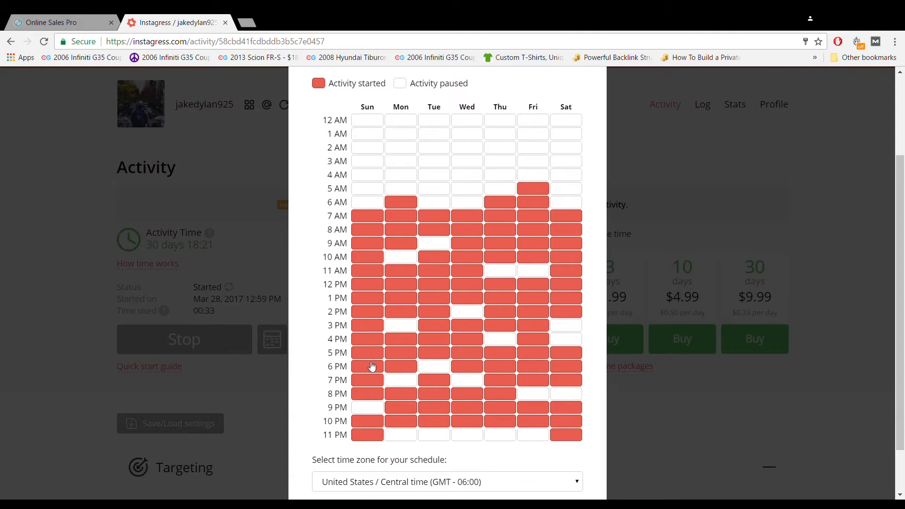
{"action": "left_click", "coordinate": [369, 382]}
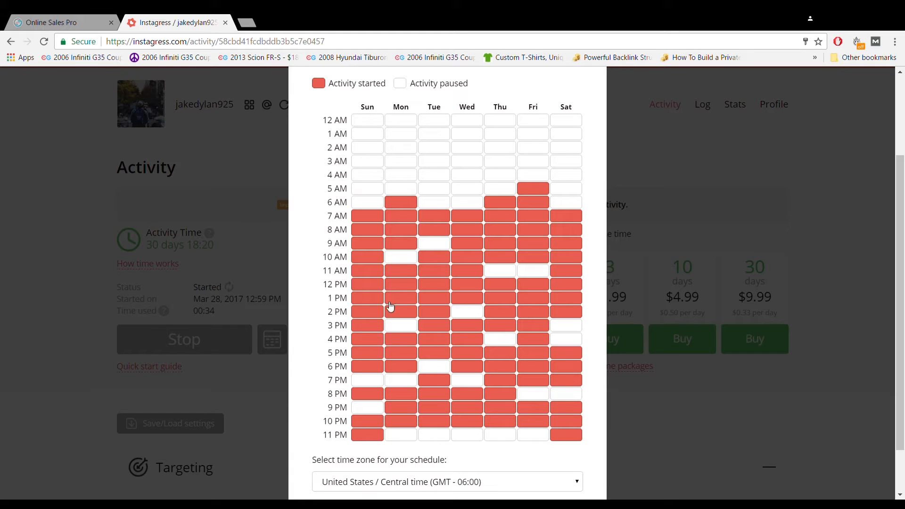
Step: Review the full weekly schedule grid and its time zone choice, and close the Schedule dialog without saving
{"action": "scroll", "coordinate": [420, 375], "scroll_direction": "down", "scroll_amount": 2}
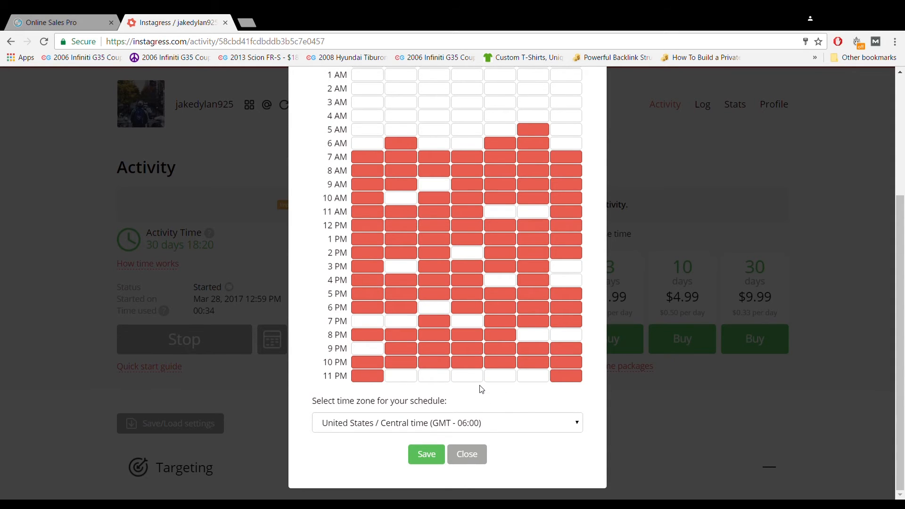
{"action": "scroll", "coordinate": [481, 389], "scroll_direction": "up", "scroll_amount": 3}
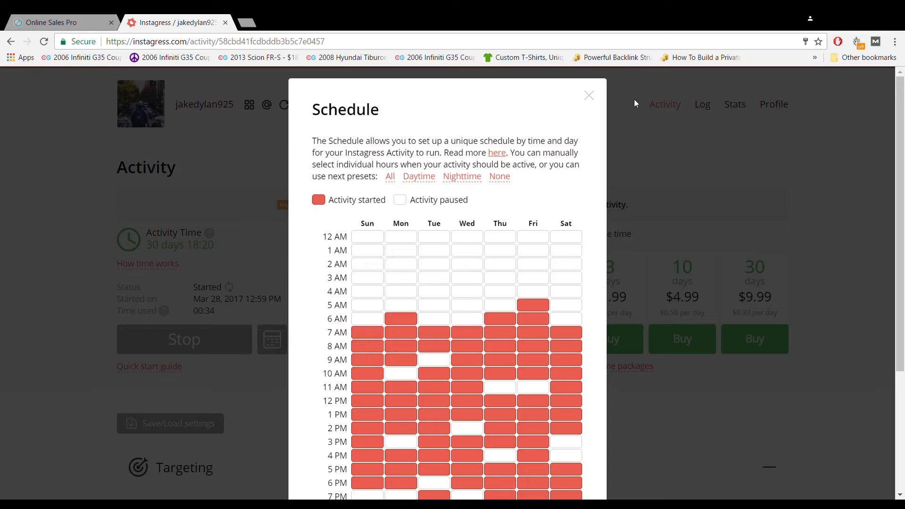
{"action": "scroll", "coordinate": [627, 122], "scroll_direction": "down", "scroll_amount": 3}
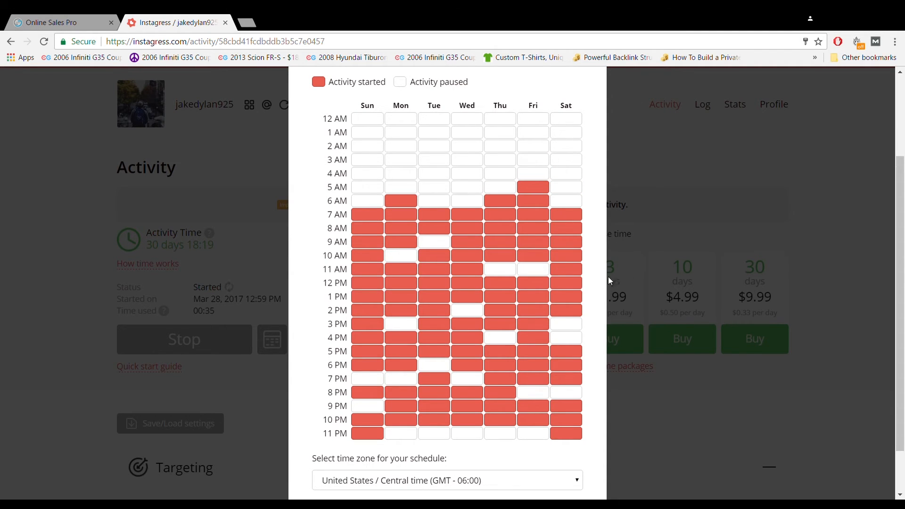
{"action": "scroll", "coordinate": [608, 281], "scroll_direction": "up", "scroll_amount": 3}
{"action": "left_click", "coordinate": [589, 97]}
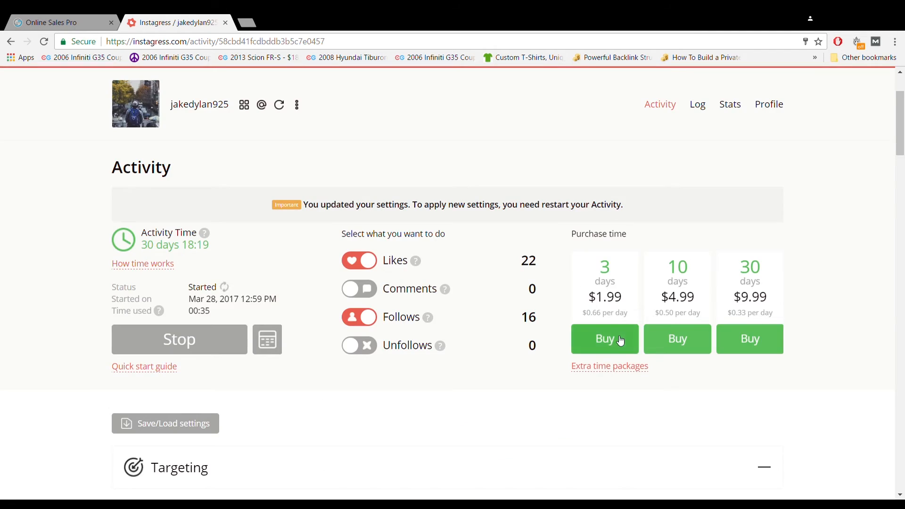
Step: Skim the activity settings down to the Tags list and return to the account name in the page header
{"action": "scroll", "coordinate": [354, 316], "scroll_direction": "down", "scroll_amount": 20}
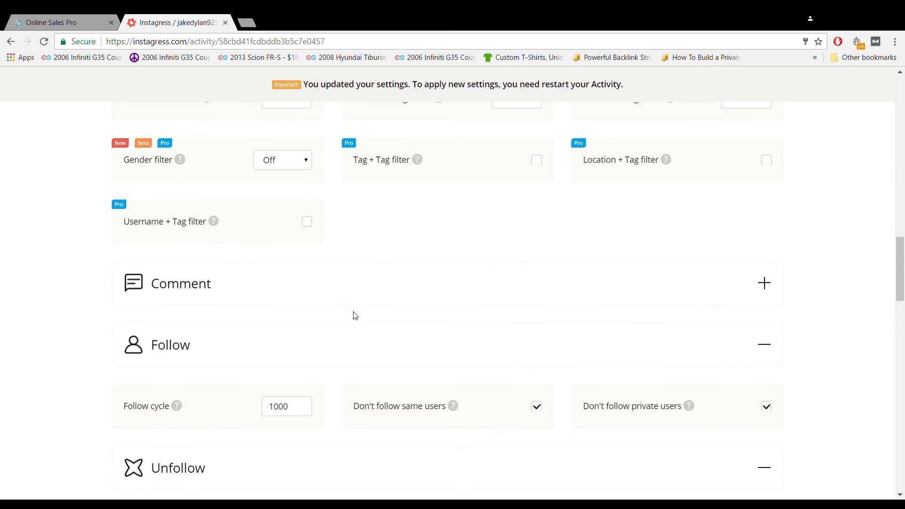
{"action": "scroll", "coordinate": [355, 315], "scroll_direction": "down", "scroll_amount": 10}
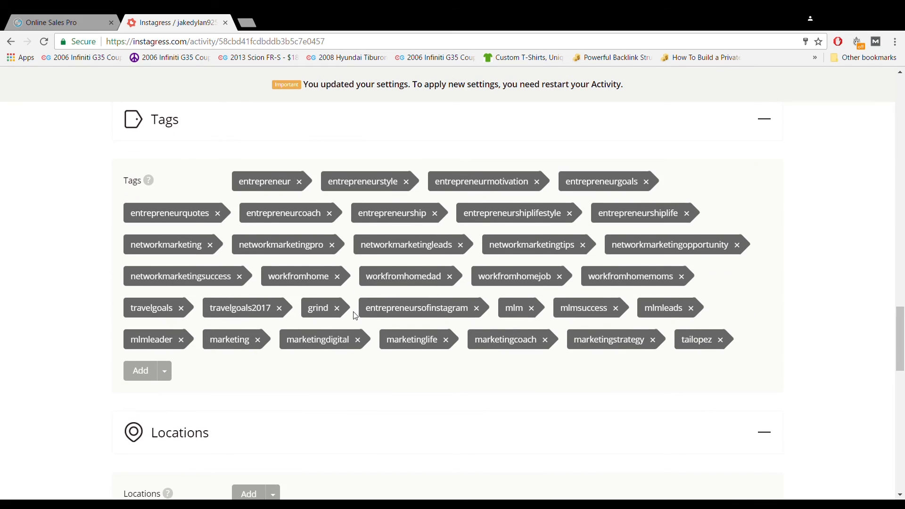
{"action": "scroll", "coordinate": [356, 315], "scroll_direction": "up", "scroll_amount": 20}
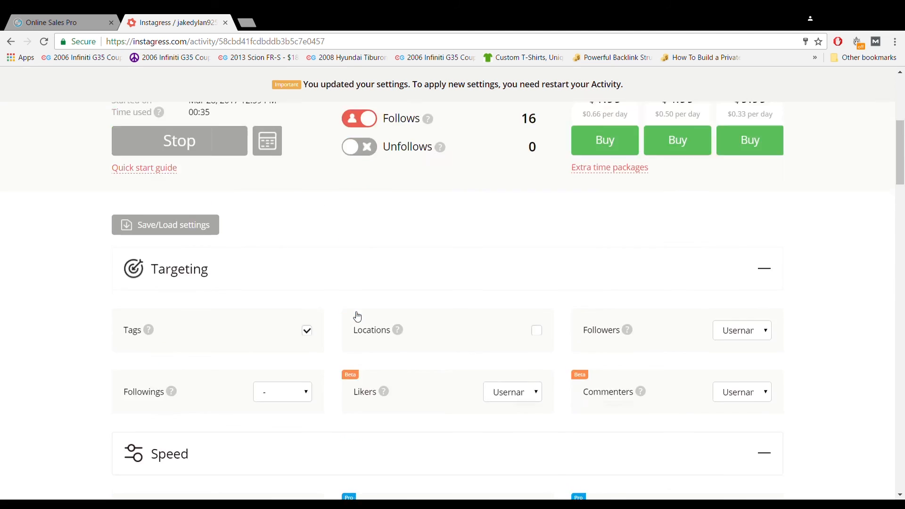
{"action": "scroll", "coordinate": [357, 317], "scroll_direction": "up", "scroll_amount": 7}
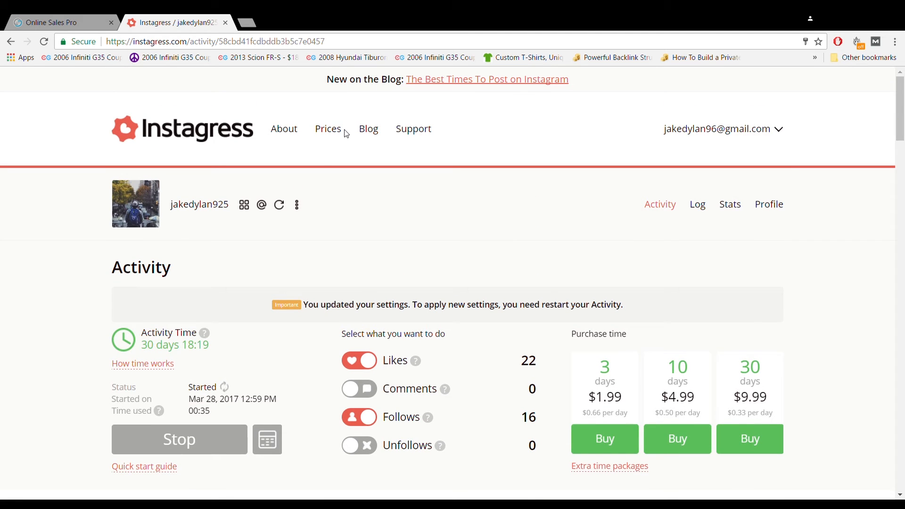
{"action": "left_click_drag", "start_coordinate": [171, 210], "coordinate": [274, 215]}
{"action": "left_click", "coordinate": [463, 230]}
Step: Highlight the 30-day purchase package with its $9.99 price, and clear the text selection without buying
{"action": "left_click_drag", "start_coordinate": [769, 397], "coordinate": [735, 363]}
{"action": "left_click", "coordinate": [811, 352]}
{"action": "left_click_drag", "start_coordinate": [773, 401], "coordinate": [748, 365]}
{"action": "left_click", "coordinate": [796, 377]}
{"action": "left_click_drag", "start_coordinate": [770, 404], "coordinate": [799, 336]}
{"action": "left_click", "coordinate": [801, 336]}
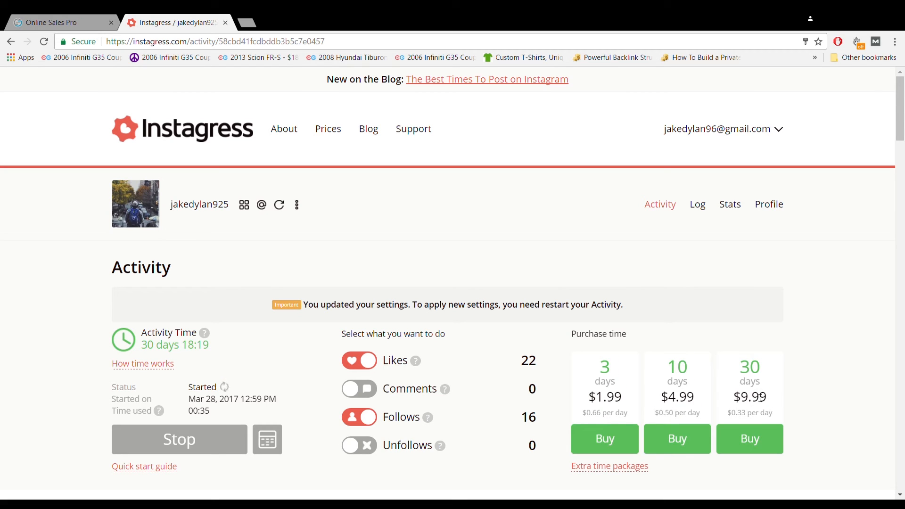
{"action": "left_click_drag", "start_coordinate": [767, 406], "coordinate": [738, 361]}
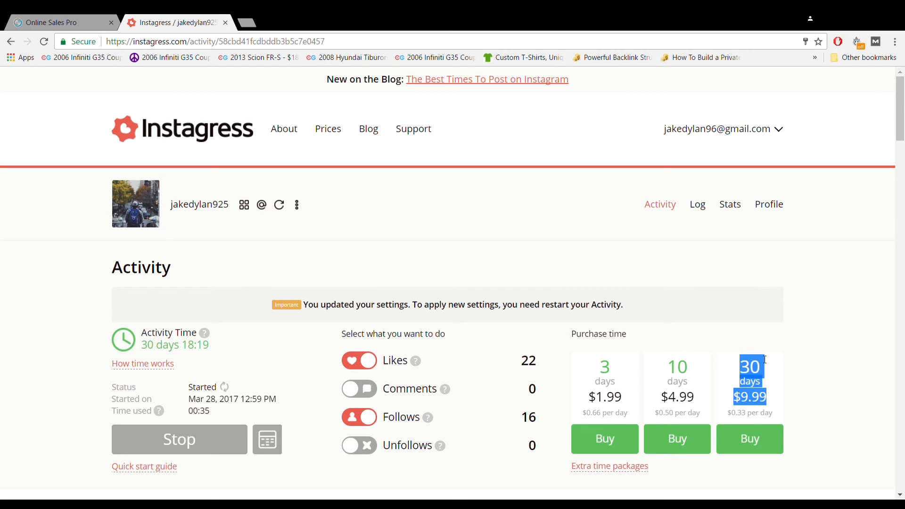
{"action": "left_click", "coordinate": [854, 272]}
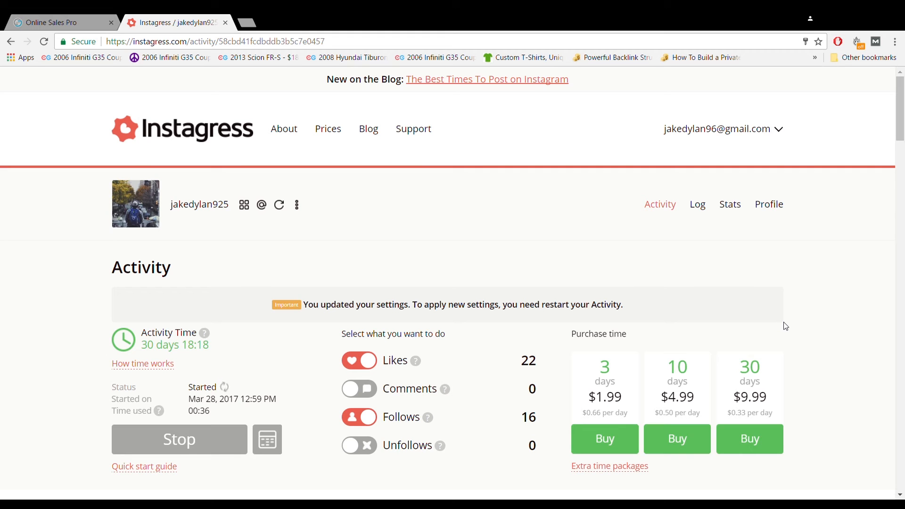
Step: Look over the Targeting and Filters settings once more and return to the Activity overview
{"action": "scroll", "coordinate": [800, 311], "scroll_direction": "down", "scroll_amount": 7}
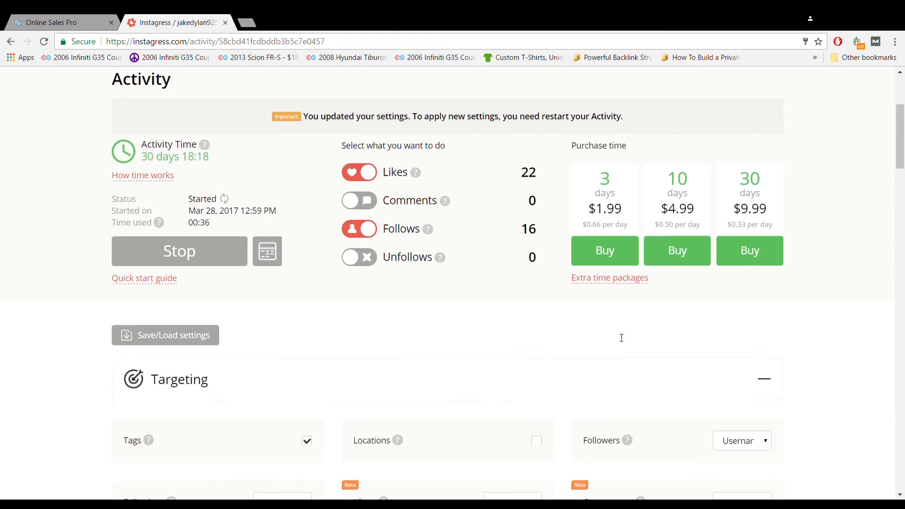
{"action": "scroll", "coordinate": [612, 302], "scroll_direction": "down", "scroll_amount": 10}
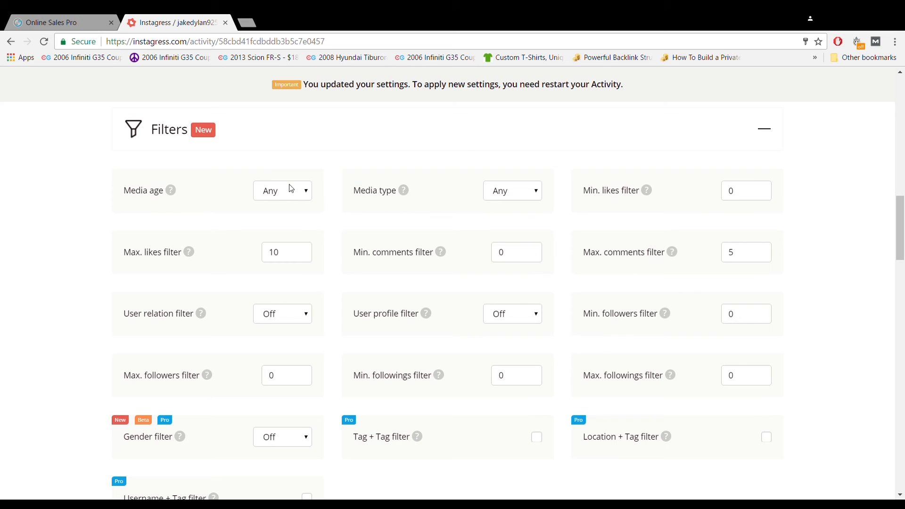
{"action": "scroll", "coordinate": [440, 313], "scroll_direction": "down", "scroll_amount": 9}
{"action": "scroll", "coordinate": [493, 323], "scroll_direction": "up", "scroll_amount": 20}
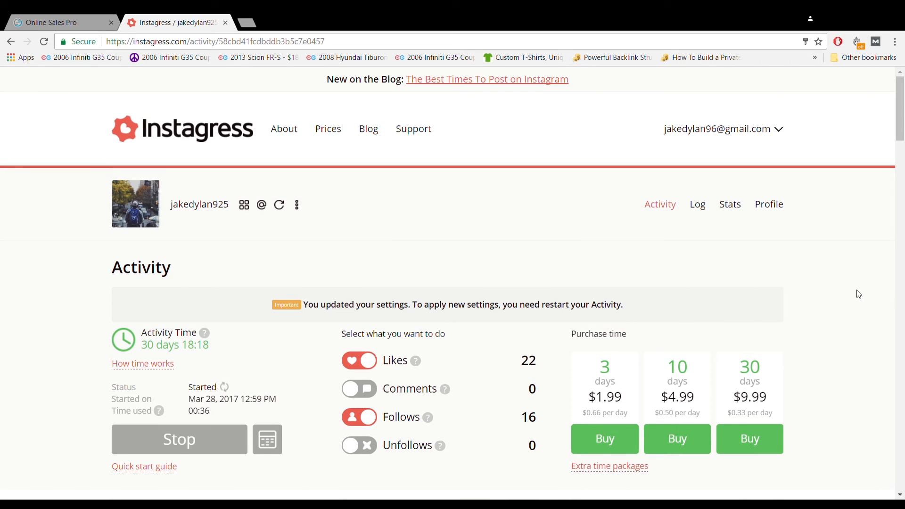
{"action": "scroll", "coordinate": [660, 288], "scroll_direction": "down", "scroll_amount": 3}
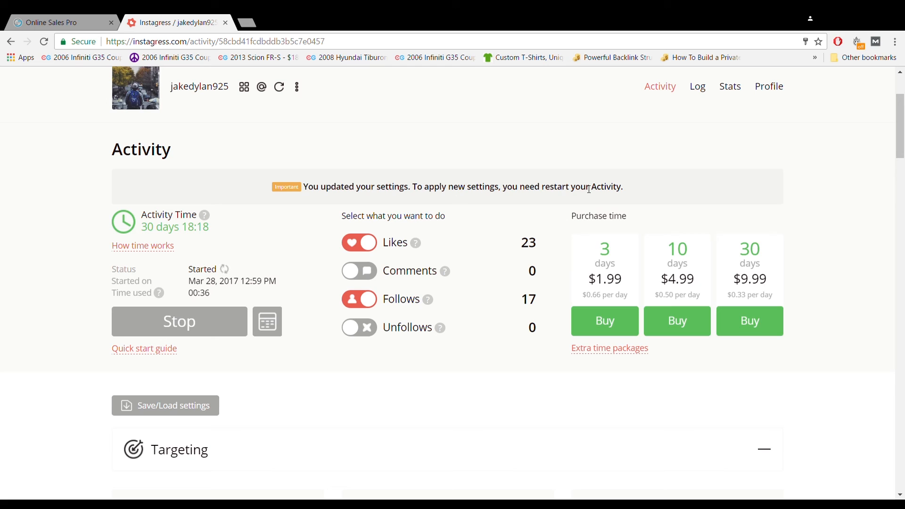
{"action": "scroll", "coordinate": [455, 192], "scroll_direction": "up", "scroll_amount": 3}
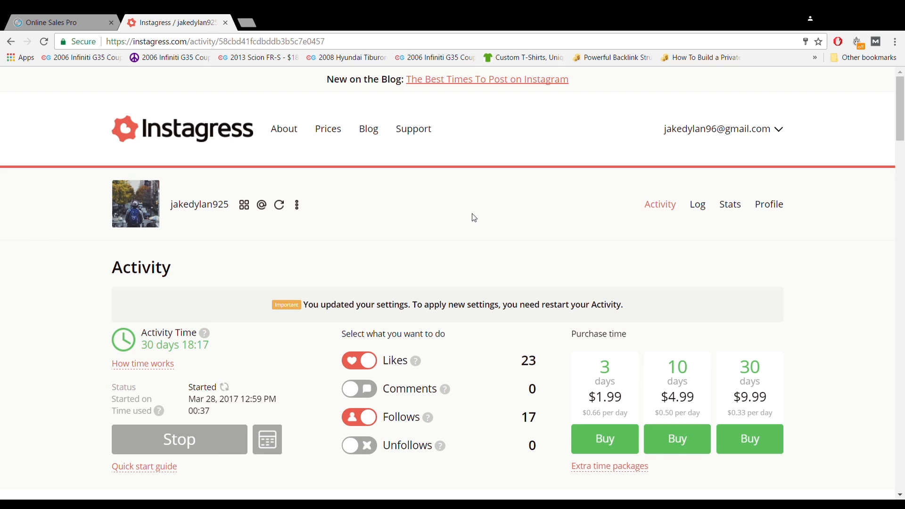
{"action": "scroll", "coordinate": [487, 211], "scroll_direction": "down", "scroll_amount": 1}
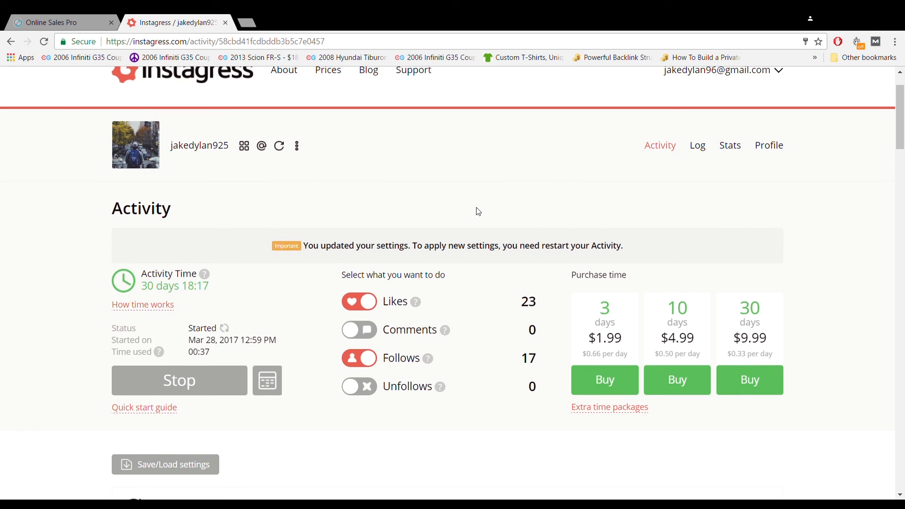
{"action": "scroll", "coordinate": [426, 200], "scroll_direction": "up", "scroll_amount": 1}
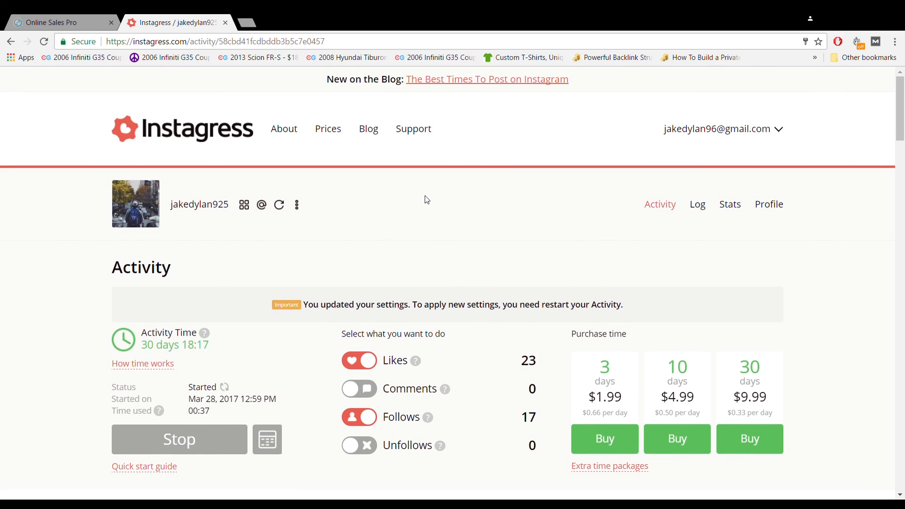